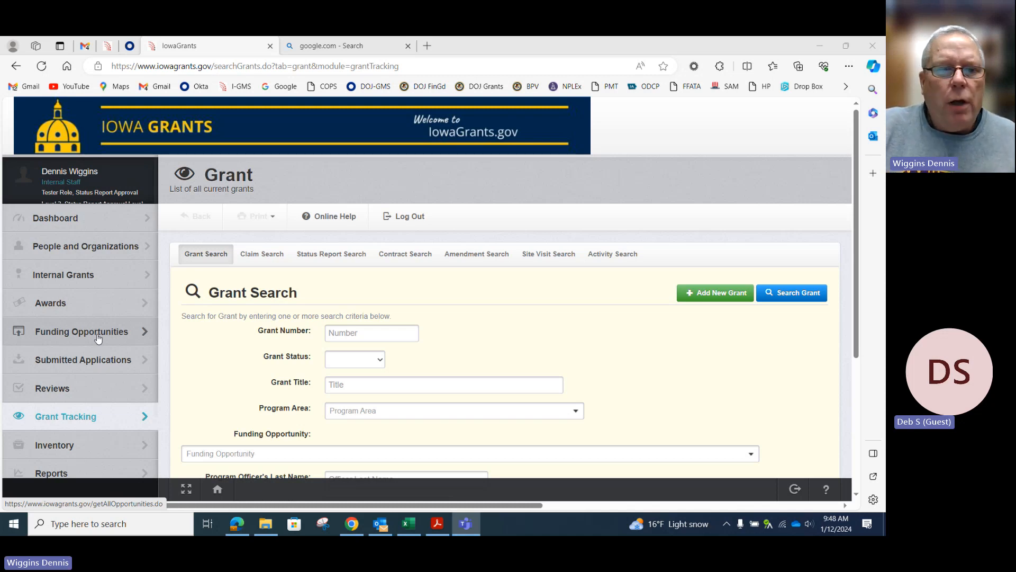
Step: Open the Internal Applications list under Internal Grants and start a new internal application
left_click(59, 332)
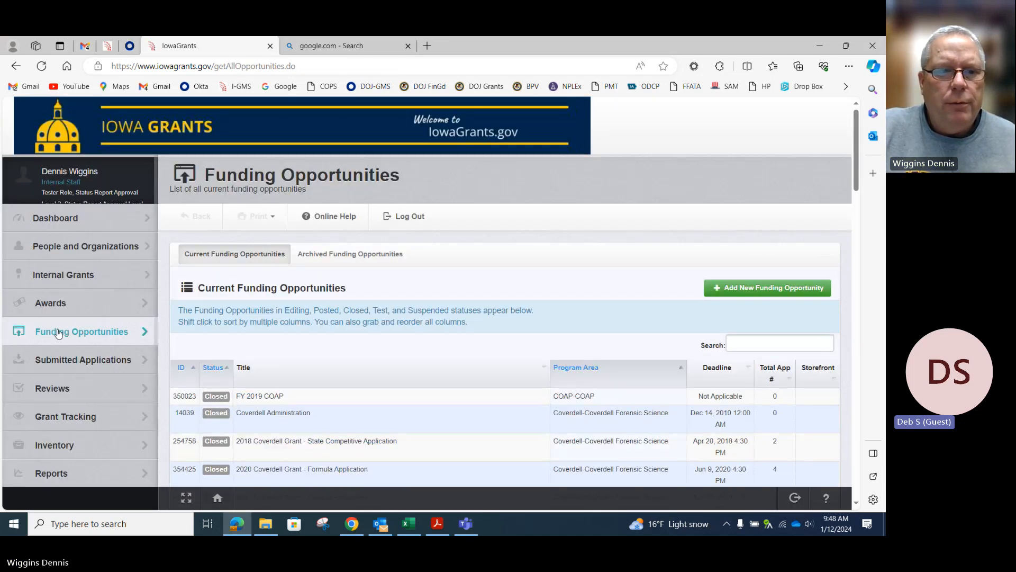
left_click(65, 272)
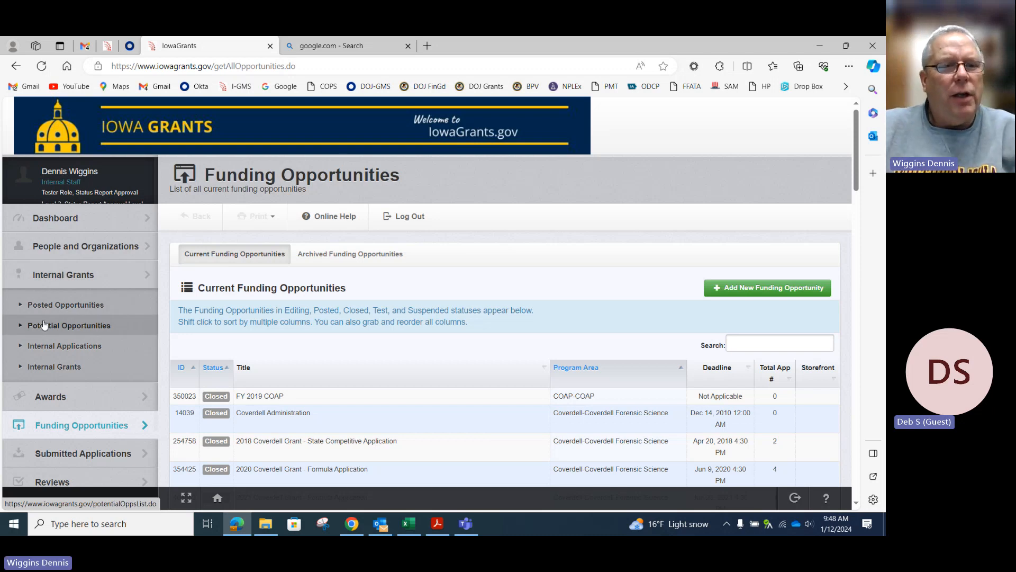
left_click(59, 349)
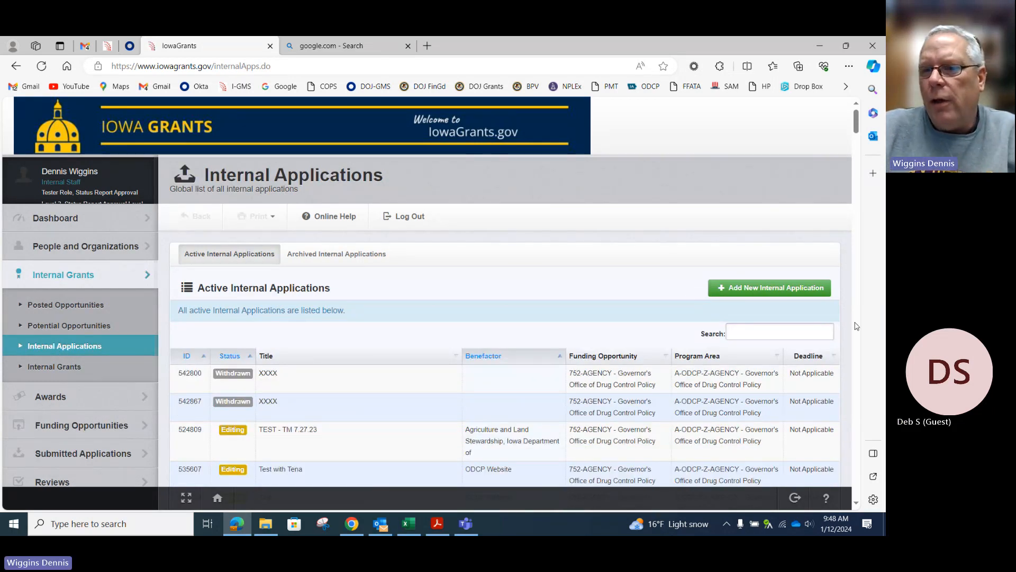
left_click(781, 293)
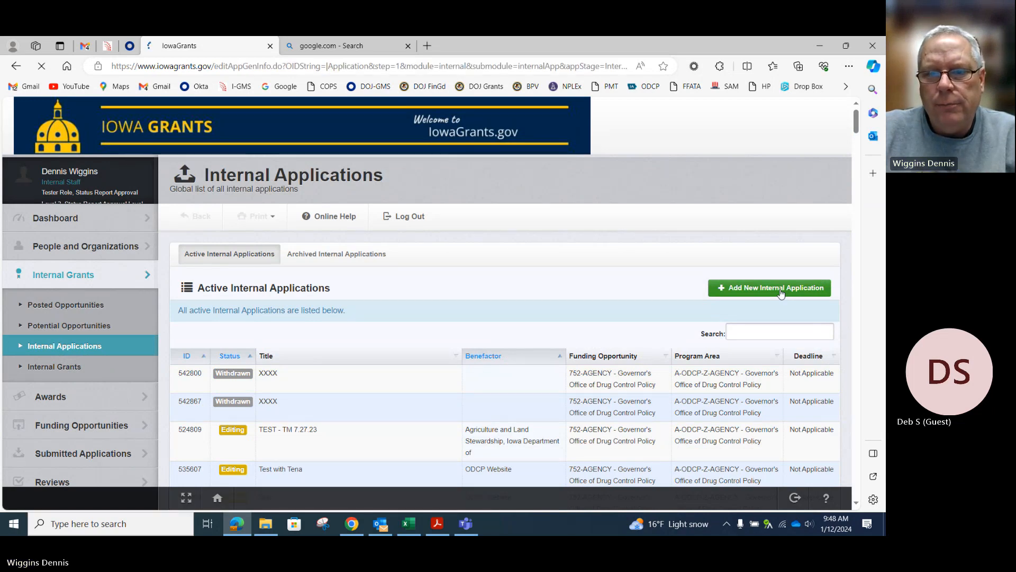
Step: Choose the funding opportunity "752 - AGENCY - Governor's Office of Drug Control Policy (Archived)" with stage Final Application and status Editing
scroll(715, 304, "down", 3)
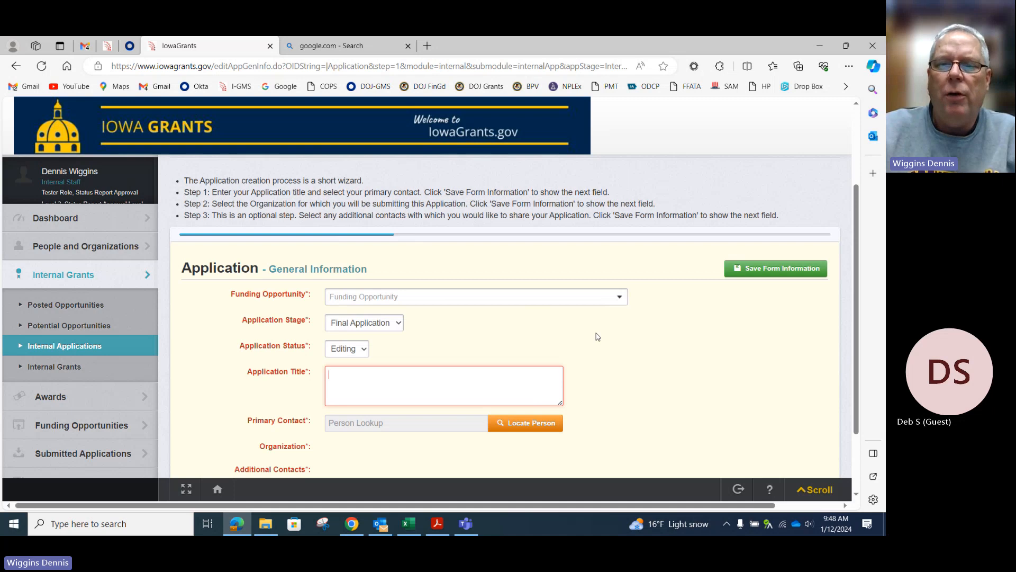
left_click(417, 302)
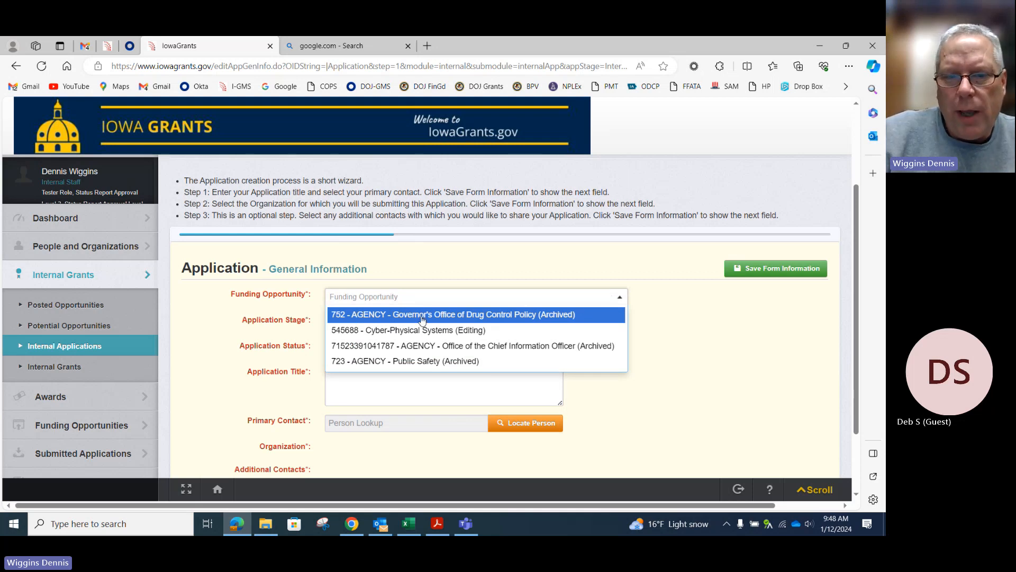
left_click(423, 316)
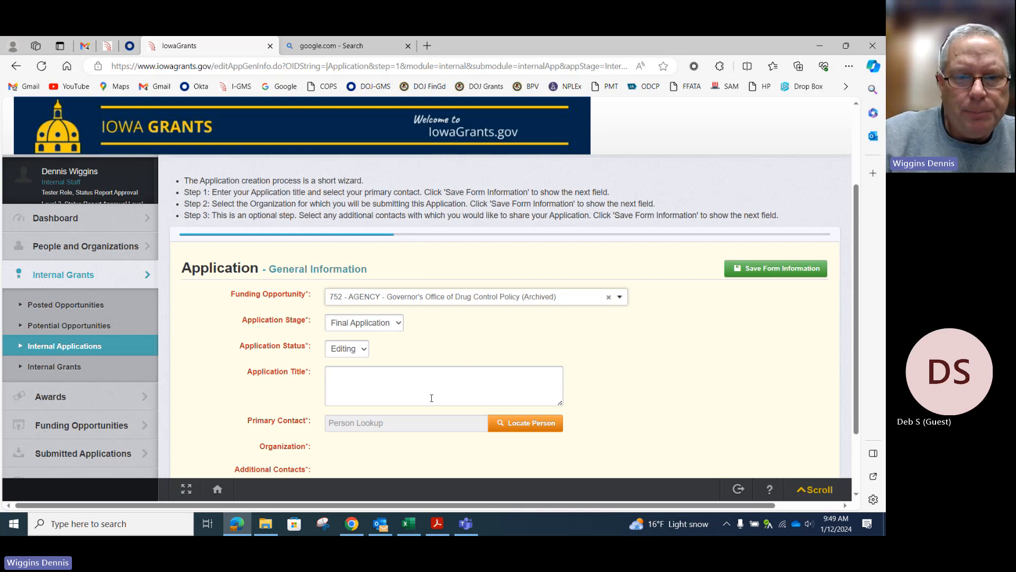
left_click(394, 329)
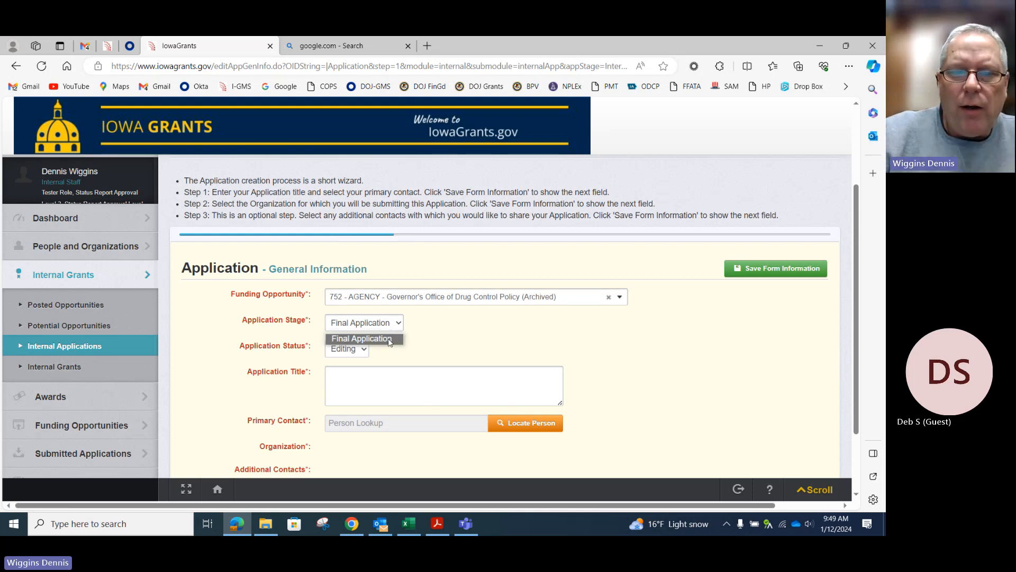
left_click(389, 342)
left_click(356, 351)
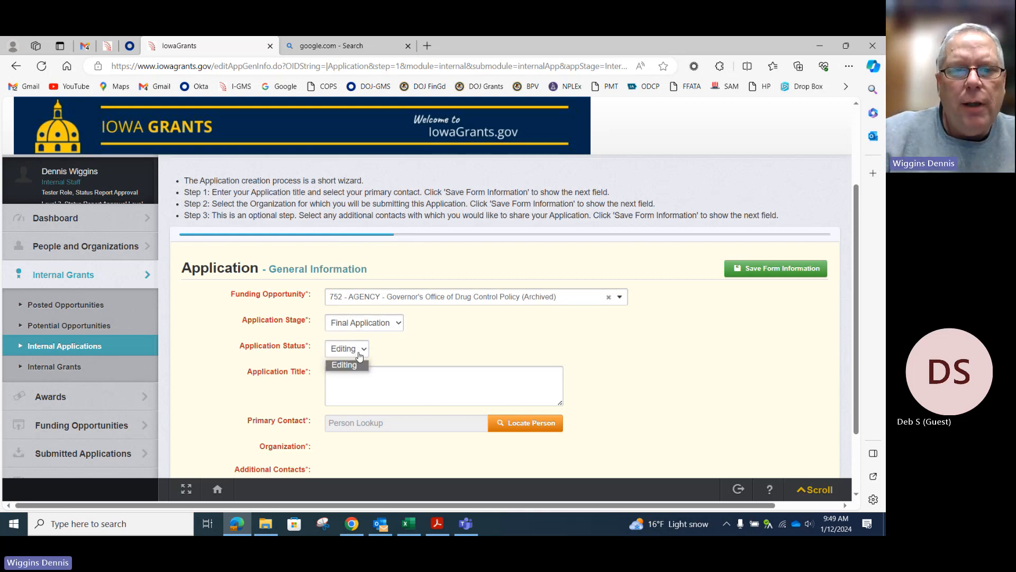
left_click(360, 365)
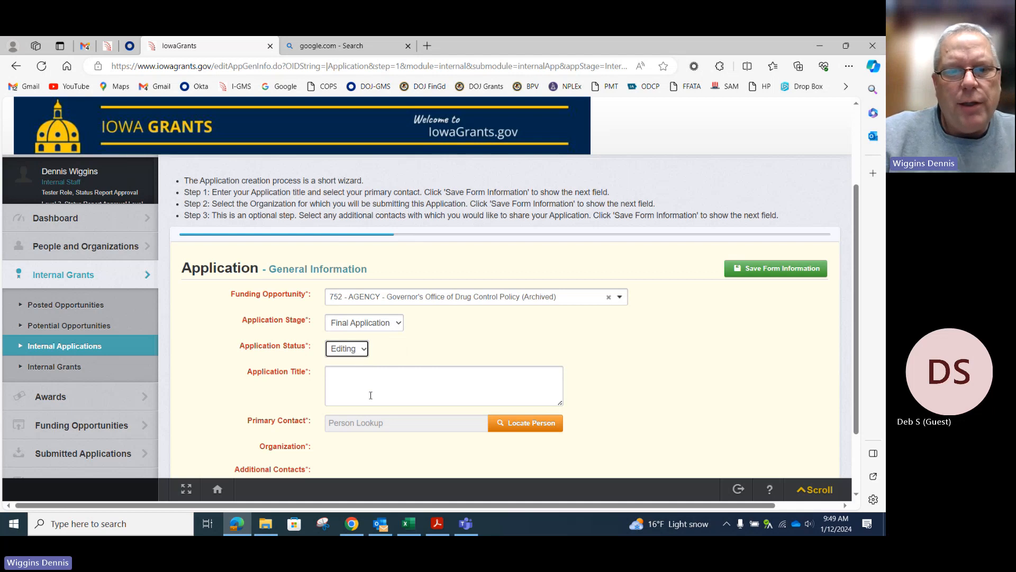
Step: Enter "Descriptive Title" as the application title
left_click(351, 381)
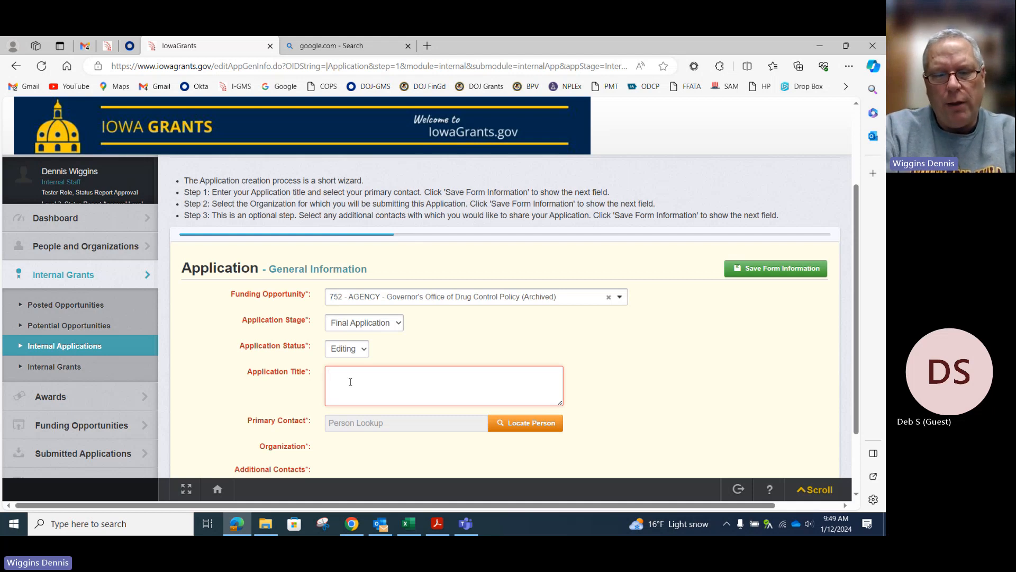
type("Description")
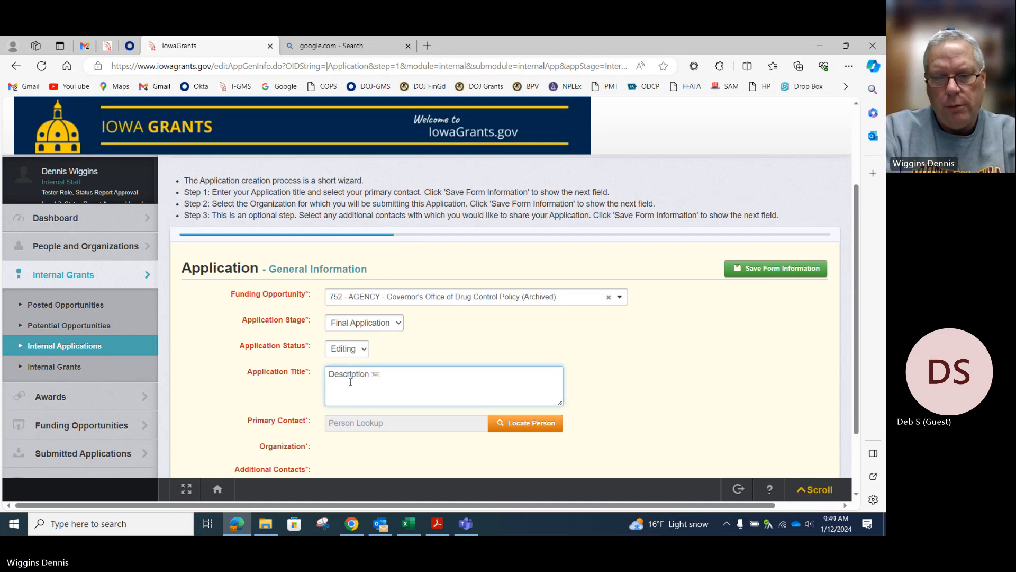
key("BackSpace")
key("BackSpace")
type("ve Tit")
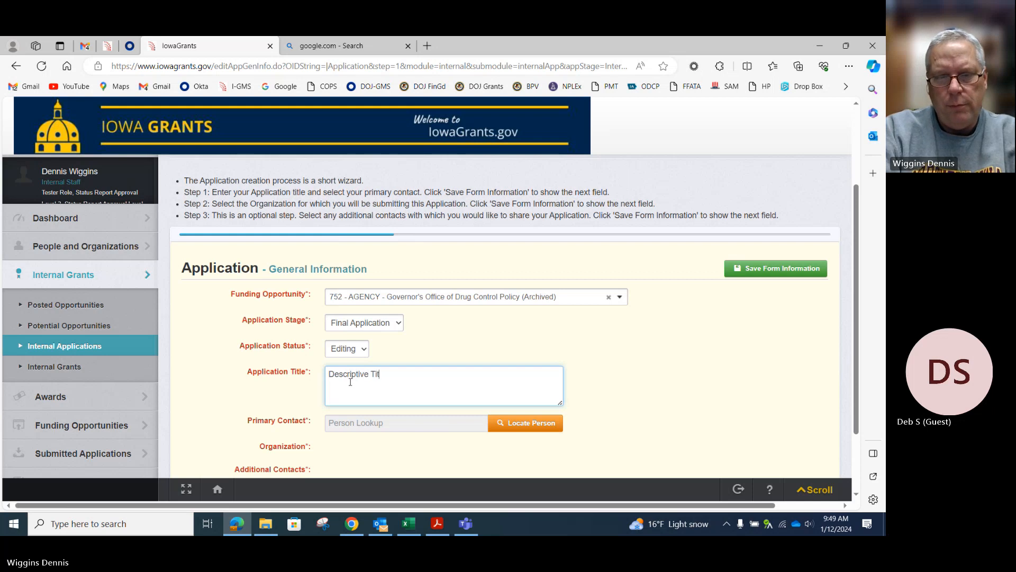
type("le")
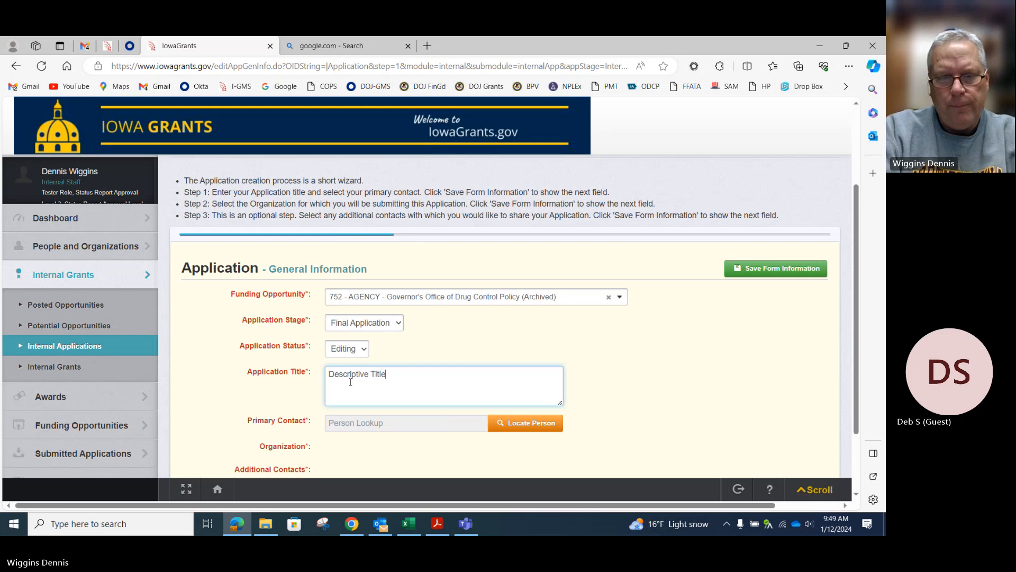
Step: Look up the Internal Staff contact by last name, assign them as primary contact, and save the form information
left_click(512, 428)
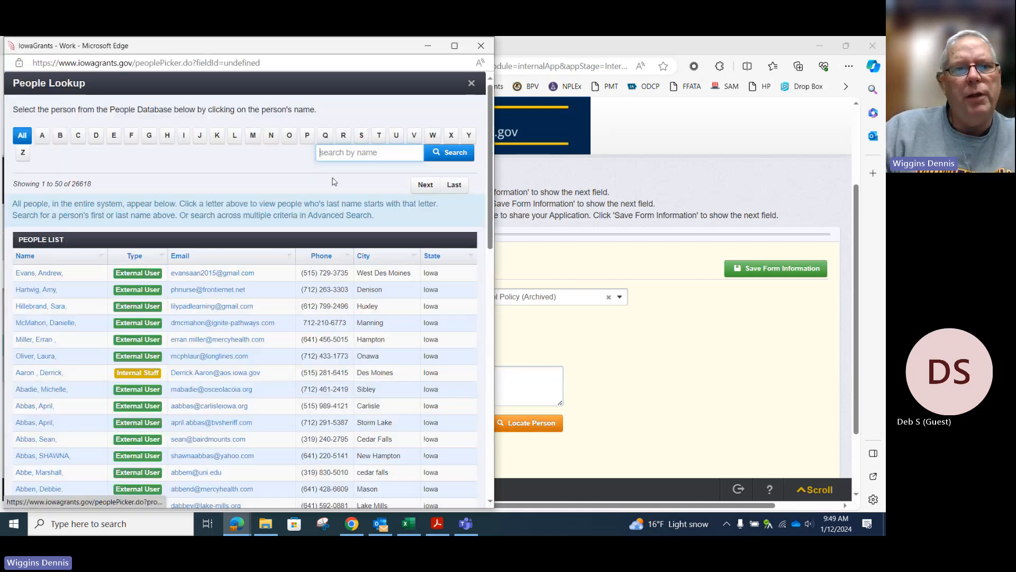
left_click(347, 154)
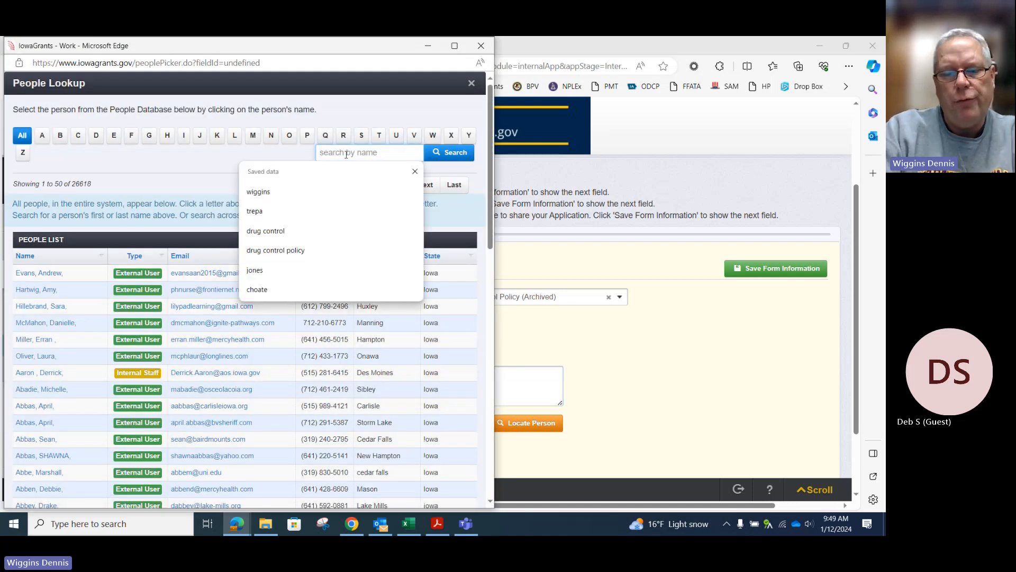
type("wiggins")
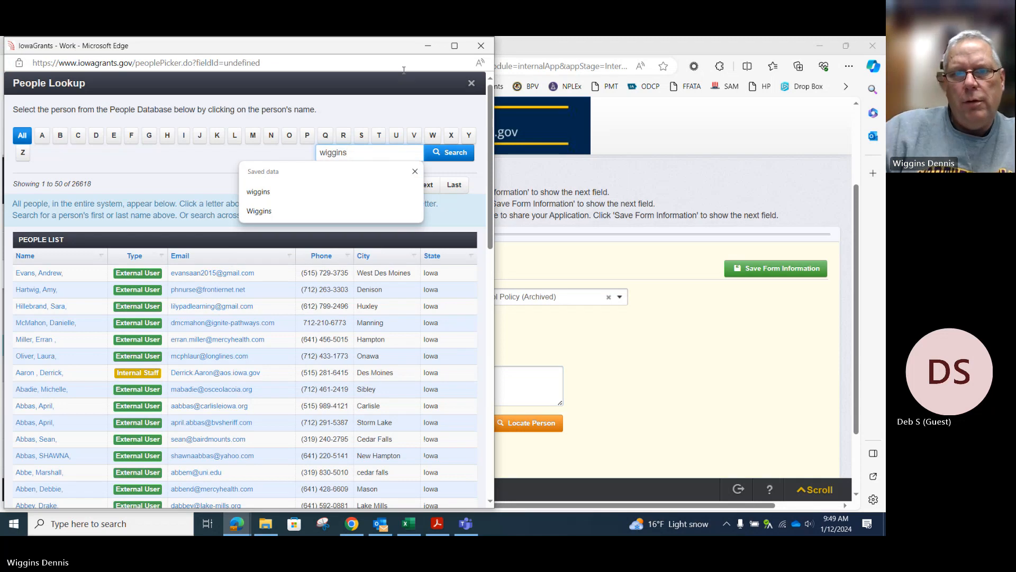
left_click(452, 154)
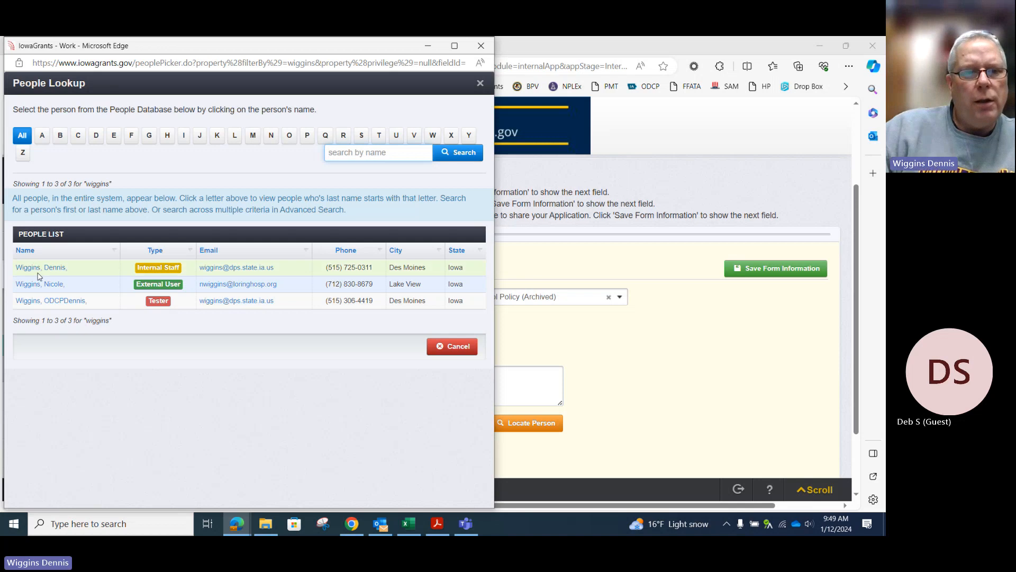
left_click(38, 271)
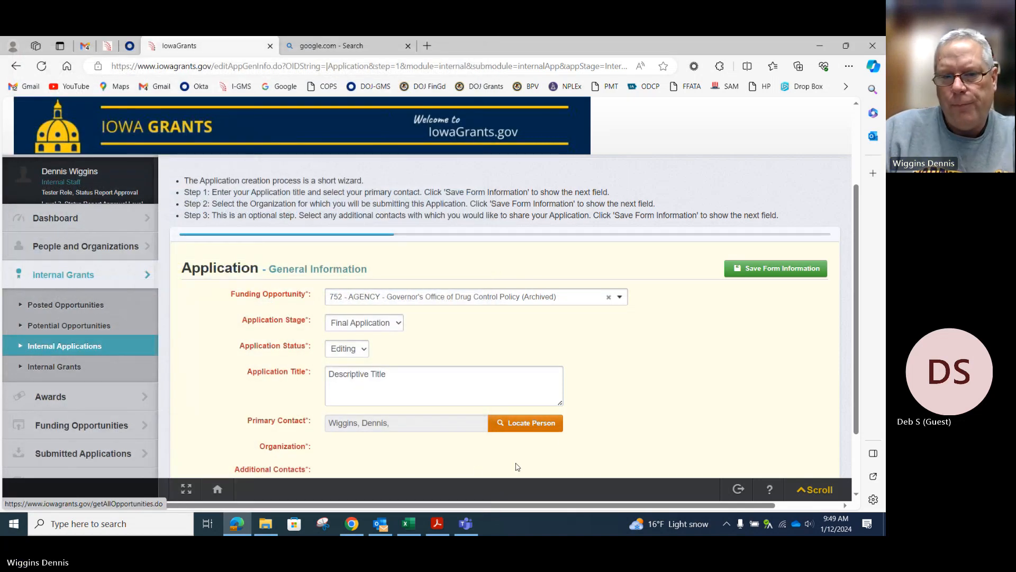
scroll(603, 410, "down", 1)
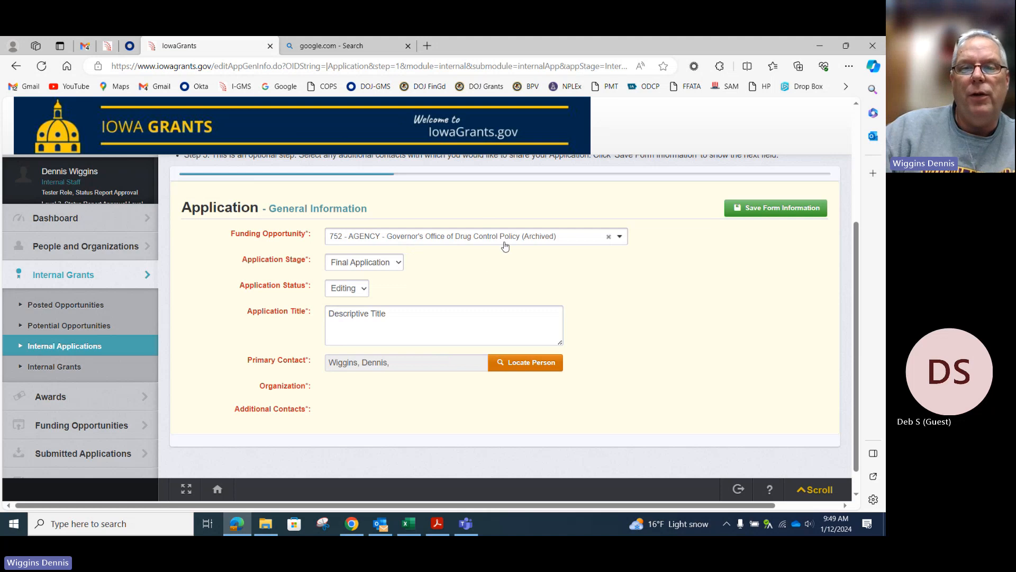
left_click(756, 217)
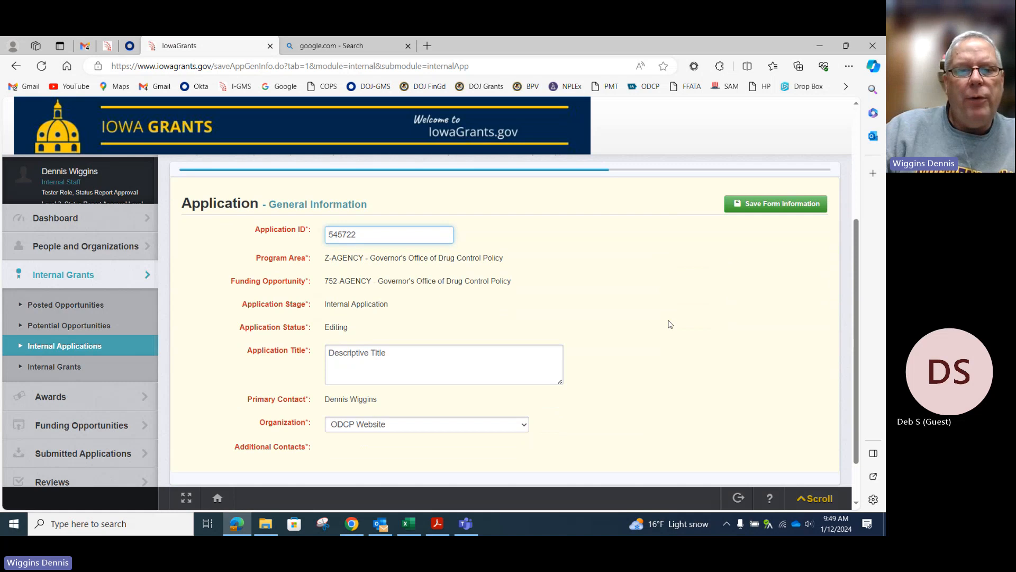
Step: Set the organization to "Z-Agency - Governor's Office of Drug Control Policy" and save the form information
left_click(437, 428)
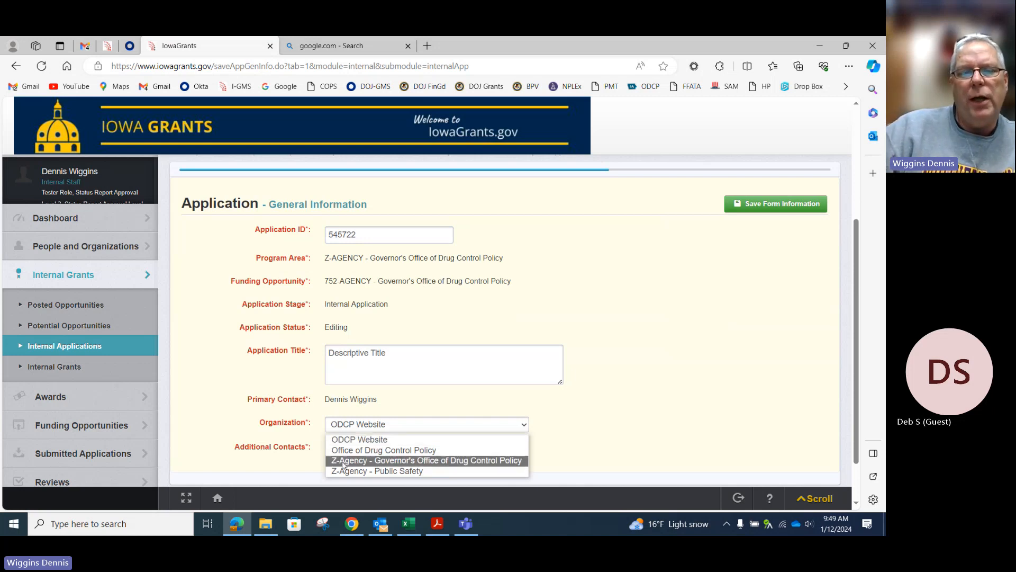
left_click(423, 460)
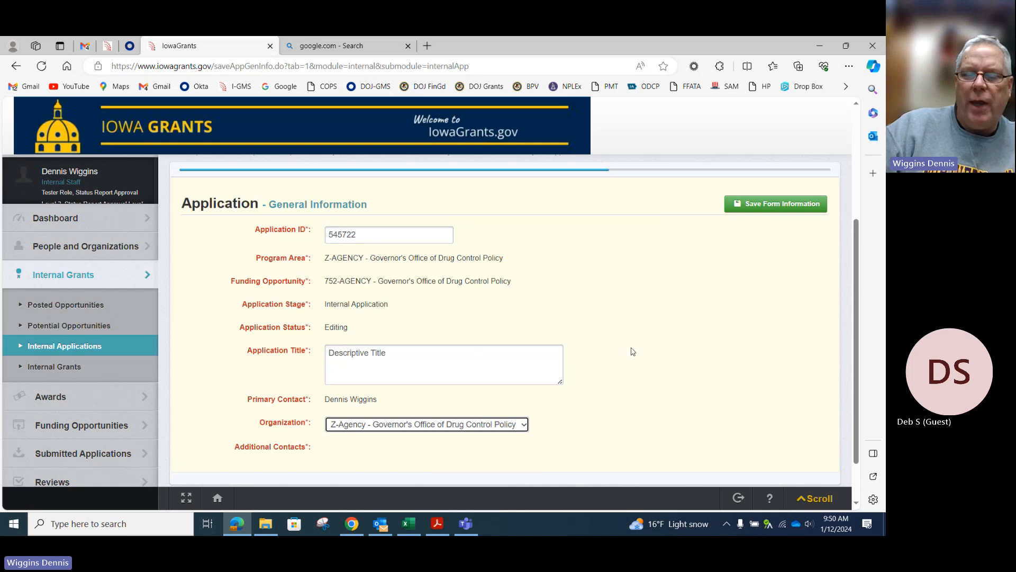
left_click(762, 206)
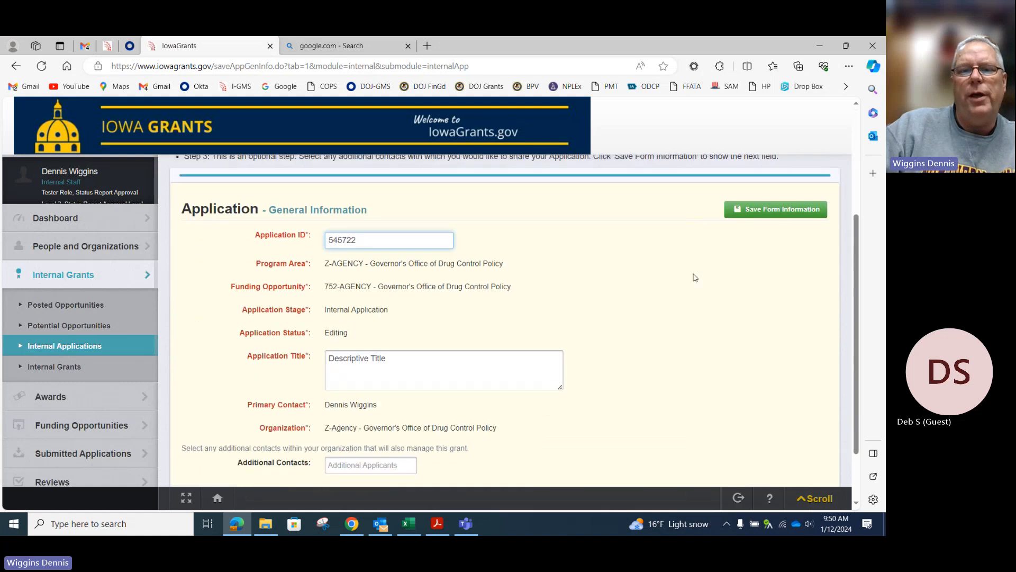
Step: Leave the optional additional contacts empty and save the general information to complete the creation wizard
scroll(695, 278, "down", 2)
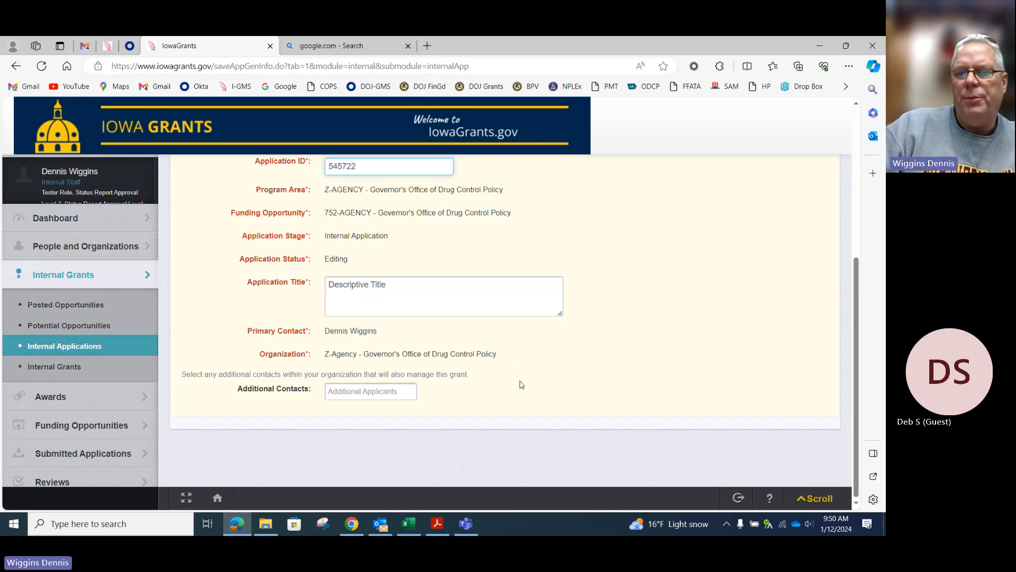
scroll(539, 379, "up", 1)
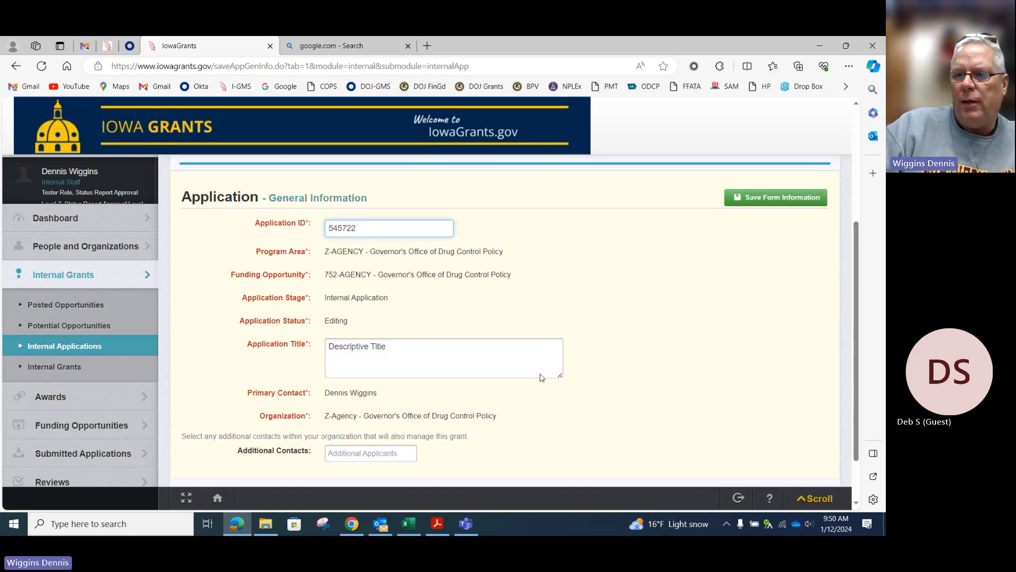
left_click(752, 200)
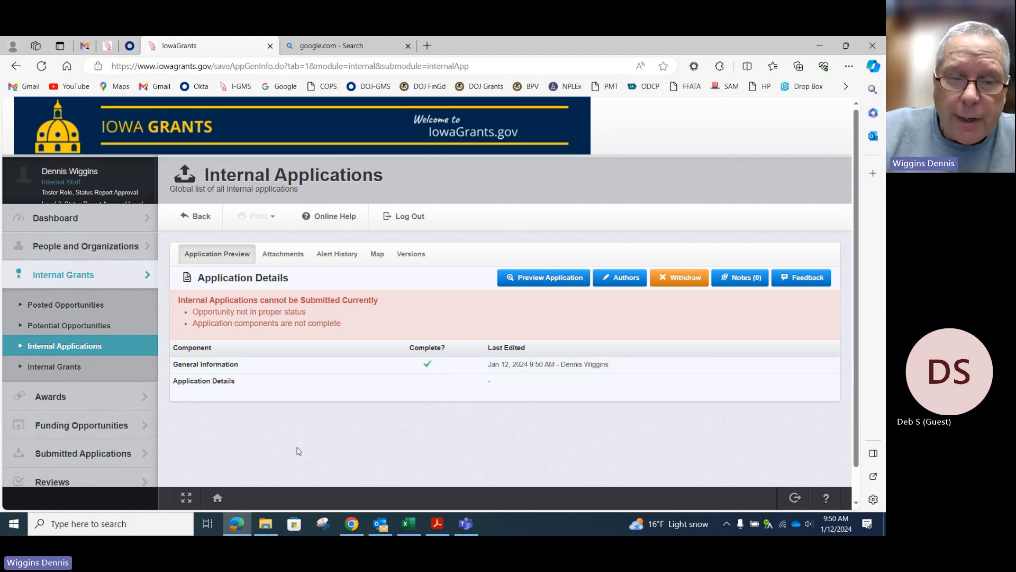
Step: Open the Application Details component and enter "Title of app" as the descriptive title of the application
left_click(199, 385)
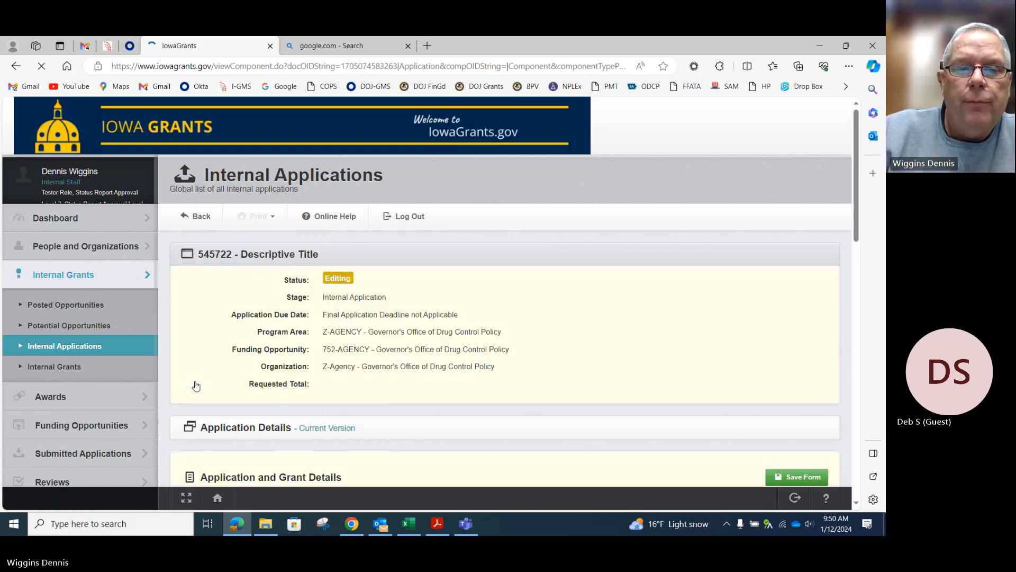
scroll(235, 364, "down", 5)
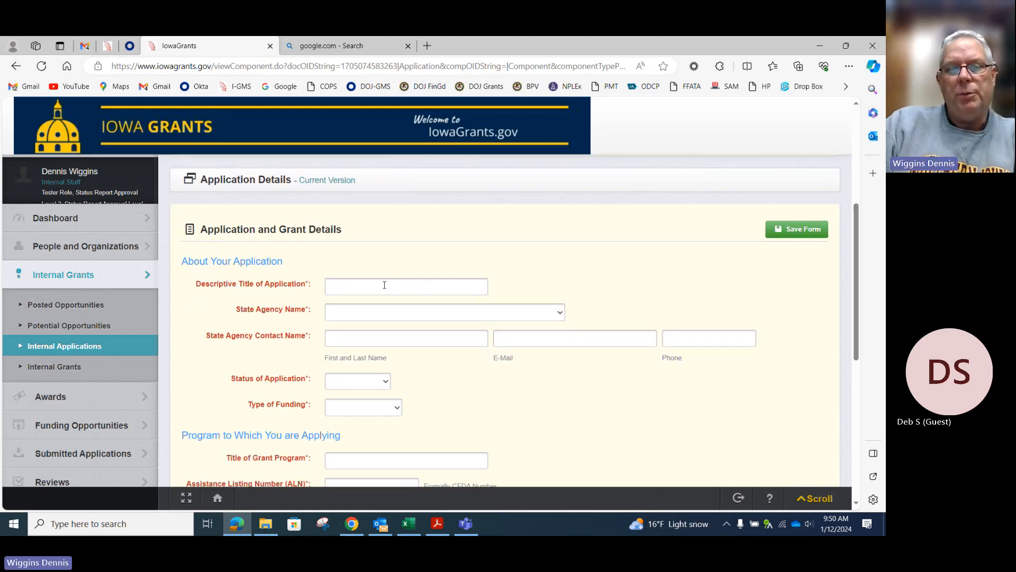
left_click(373, 286)
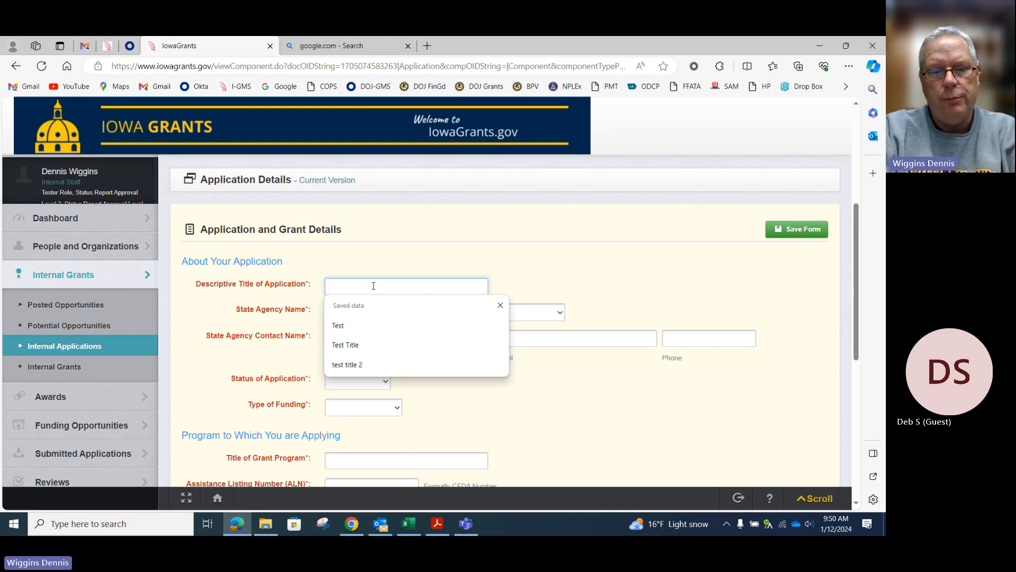
type("Tit")
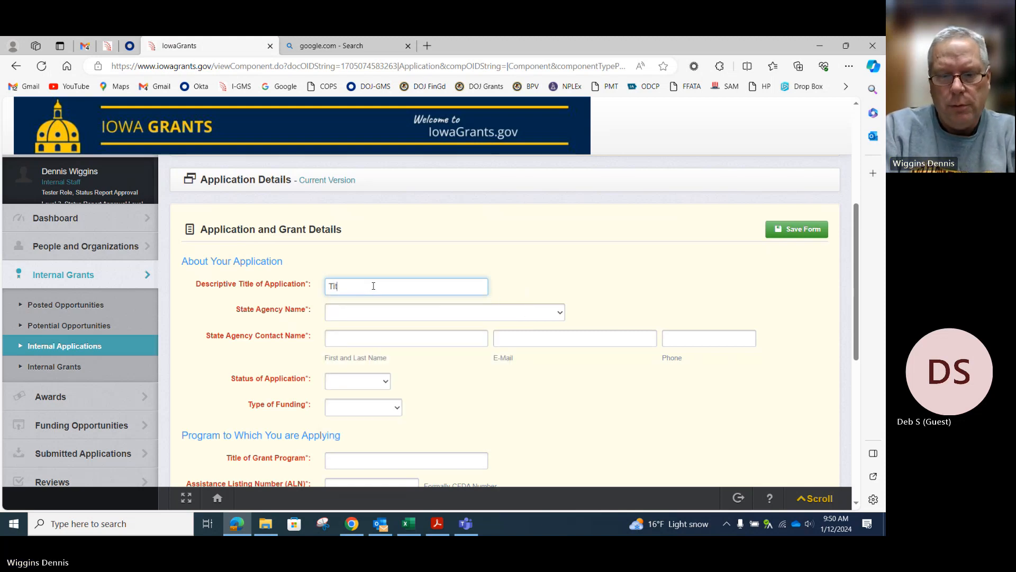
type("le of")
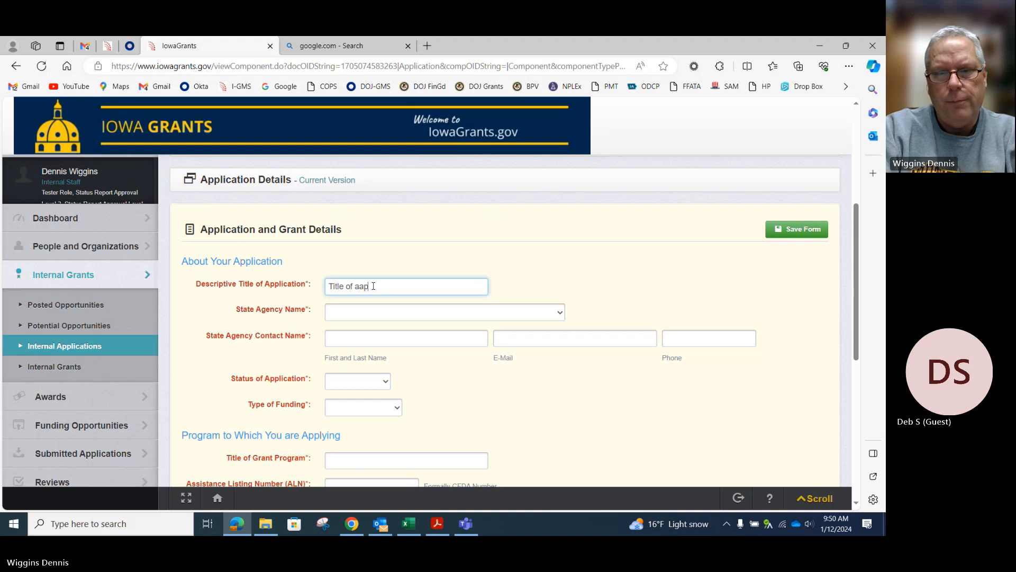
type(" app")
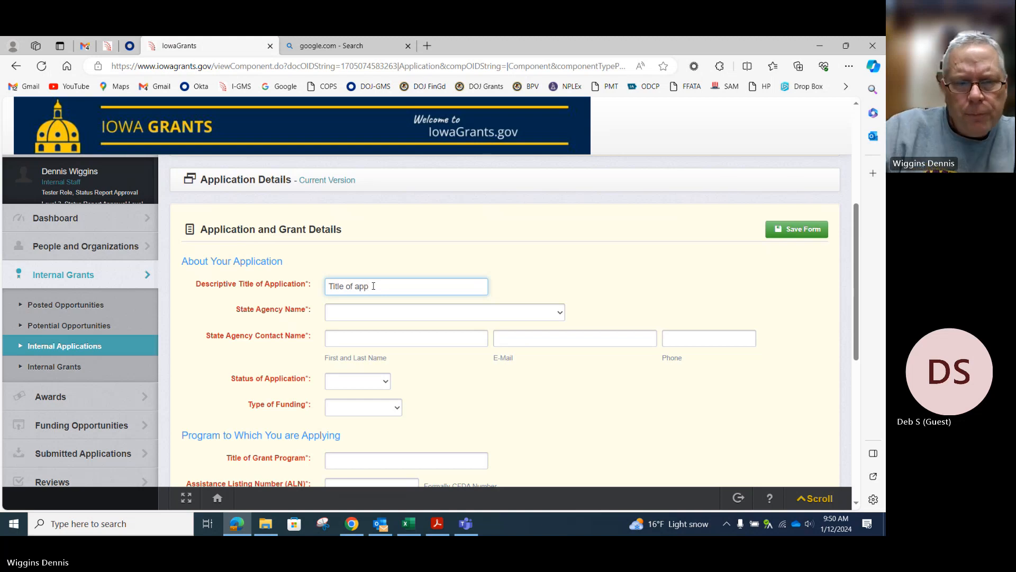
Step: Set the state agency name to Governor's Office of Drug Control Policy and move on to the agency contact name
left_click(453, 316)
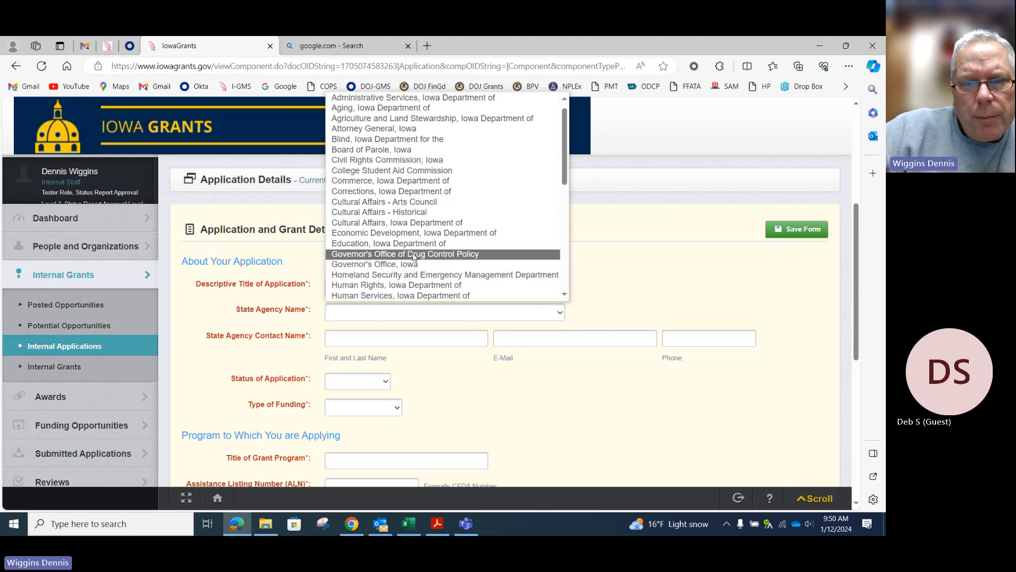
left_click(414, 254)
key("Tab")
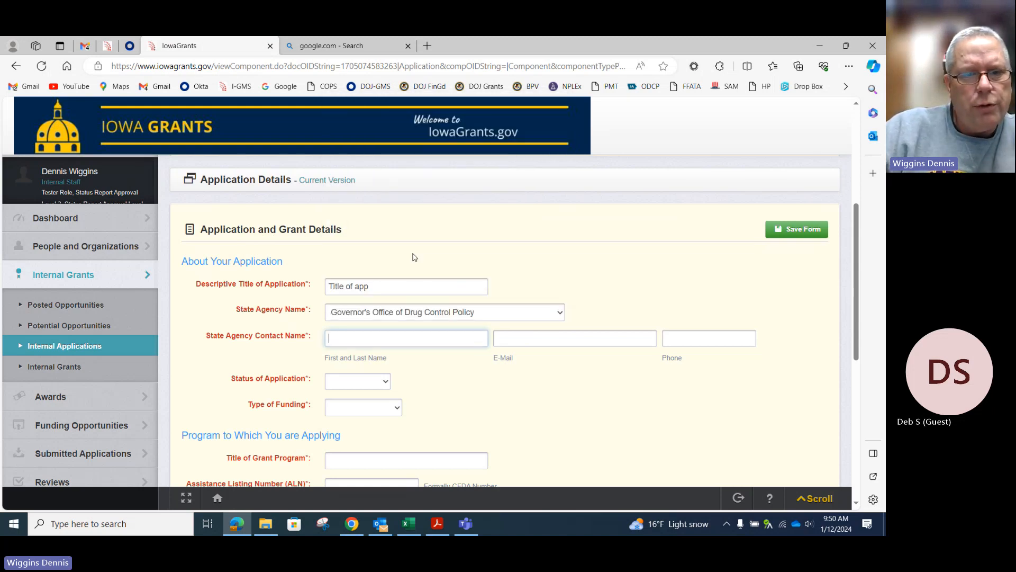
Step: Autofill the agency contact's name, e-mail and phone, program title Test, ALN 16.738, 3 FTEs, and funding dates 01/24/2024 to 01/26/2024 from saved information
type("d")
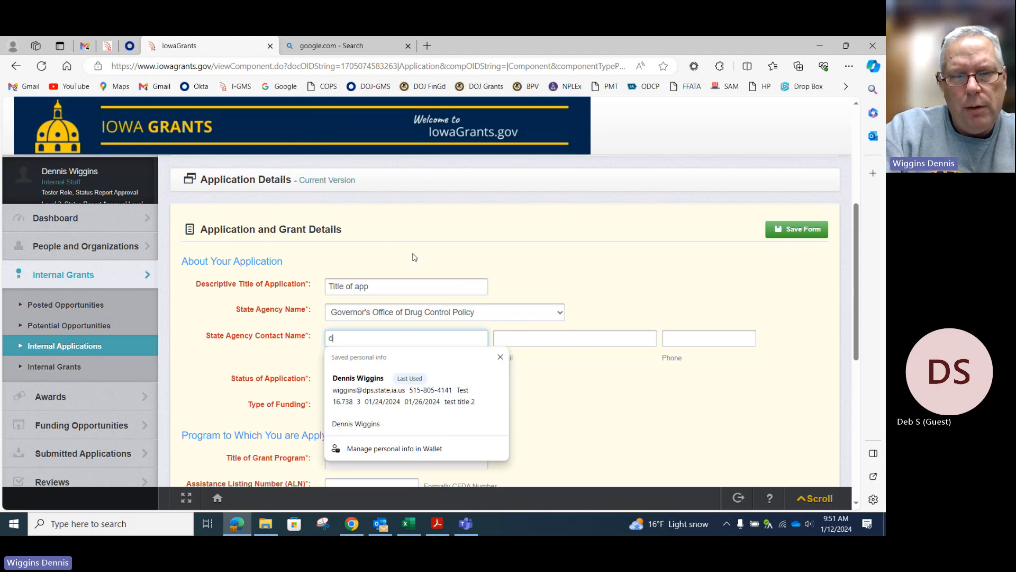
left_click(360, 394)
scroll(547, 339, "up", 5)
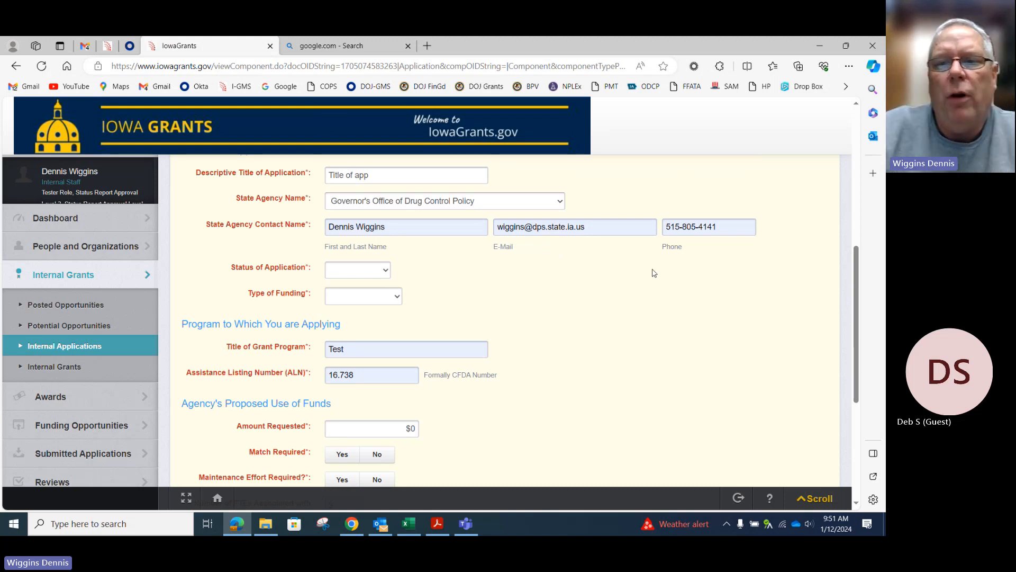
Step: Set the status of the application to Submitted and the type of funding to Grant
left_click(382, 272)
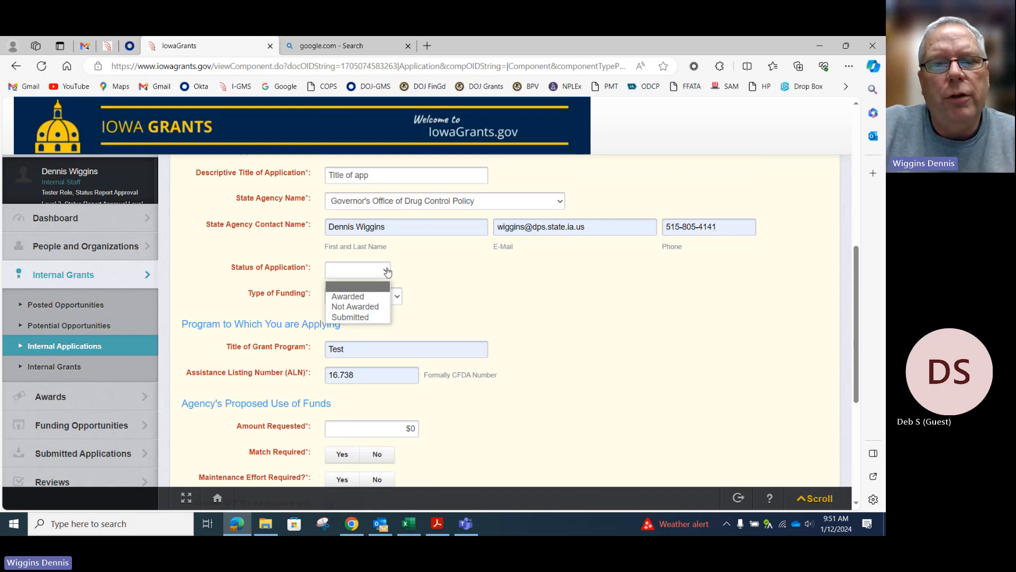
left_click(355, 317)
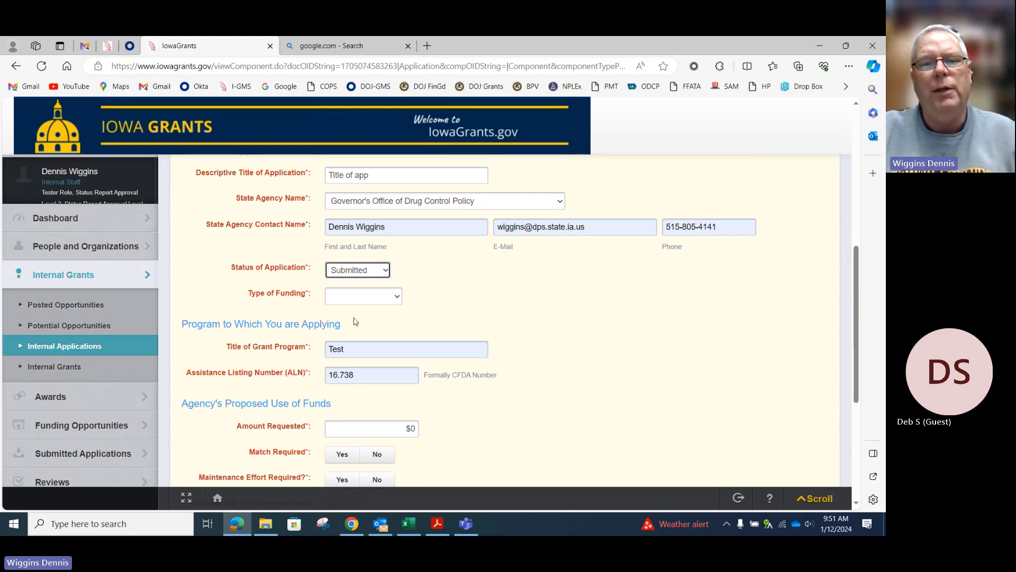
left_click(394, 296)
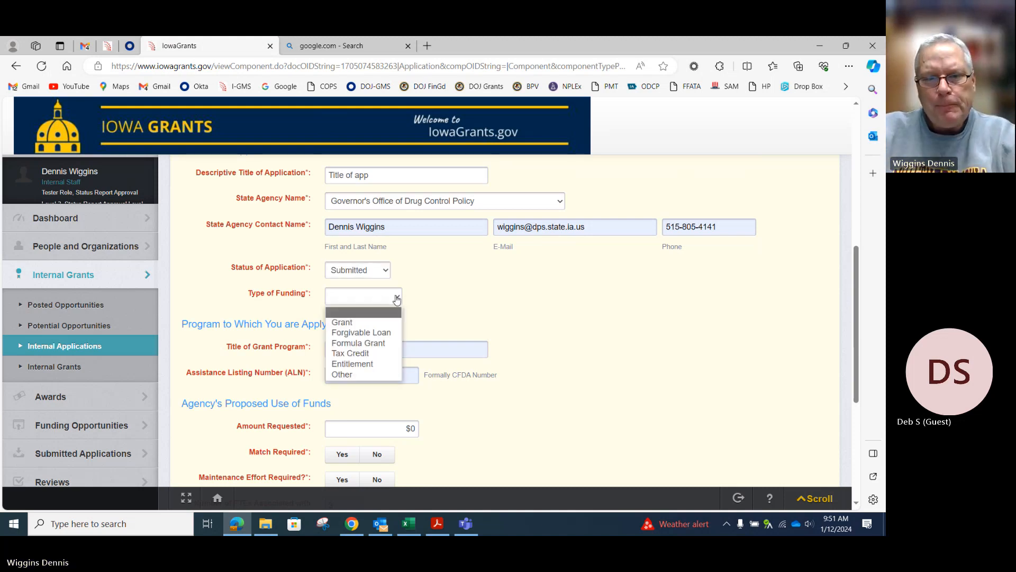
left_click(349, 322)
Step: Enter 10000000 as the amount requested under the agency's proposed use of funds
scroll(526, 335, "down", 1)
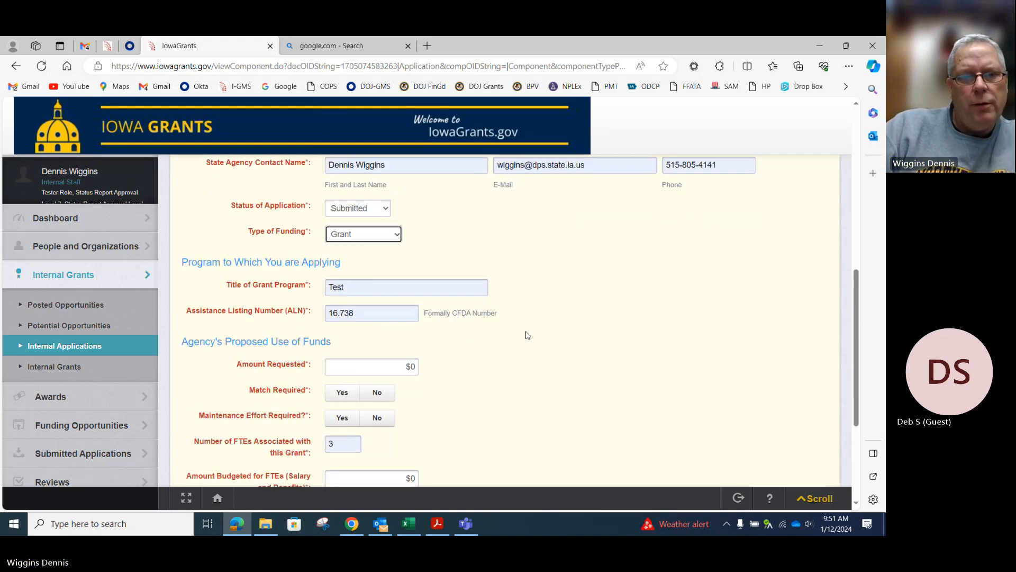
scroll(497, 371, "down", 1)
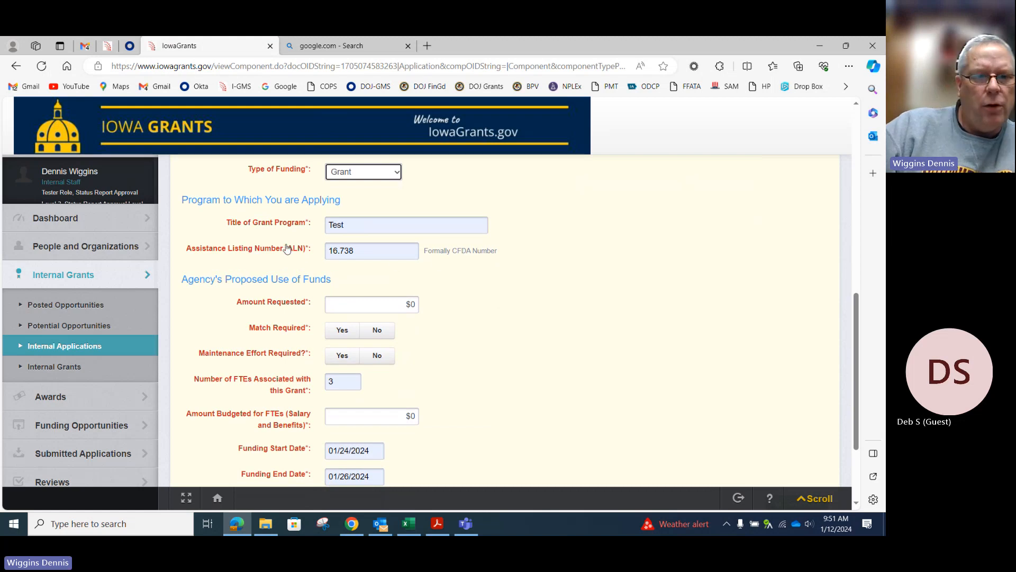
scroll(446, 260, "down", 1)
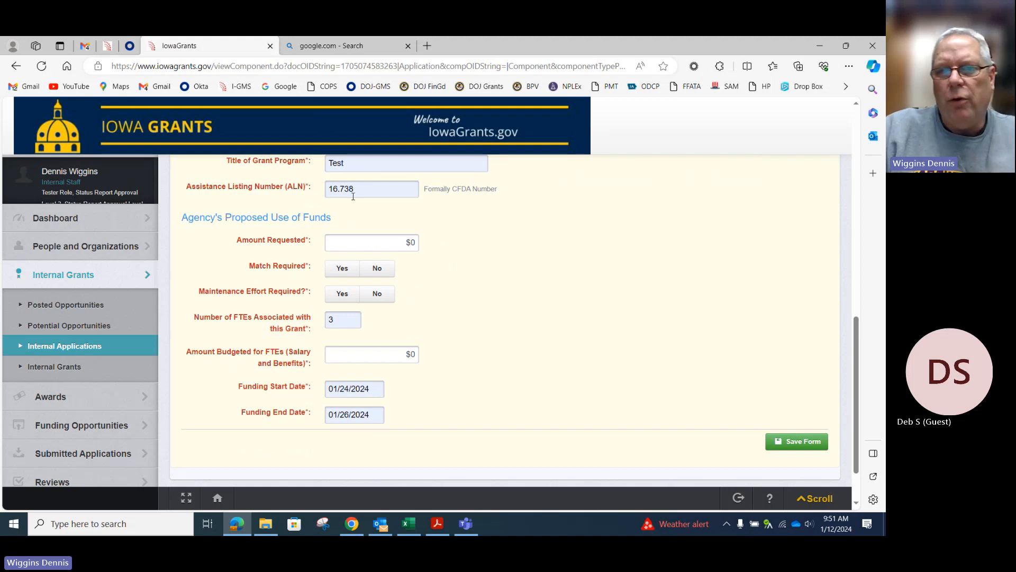
left_click(410, 244)
type("1")
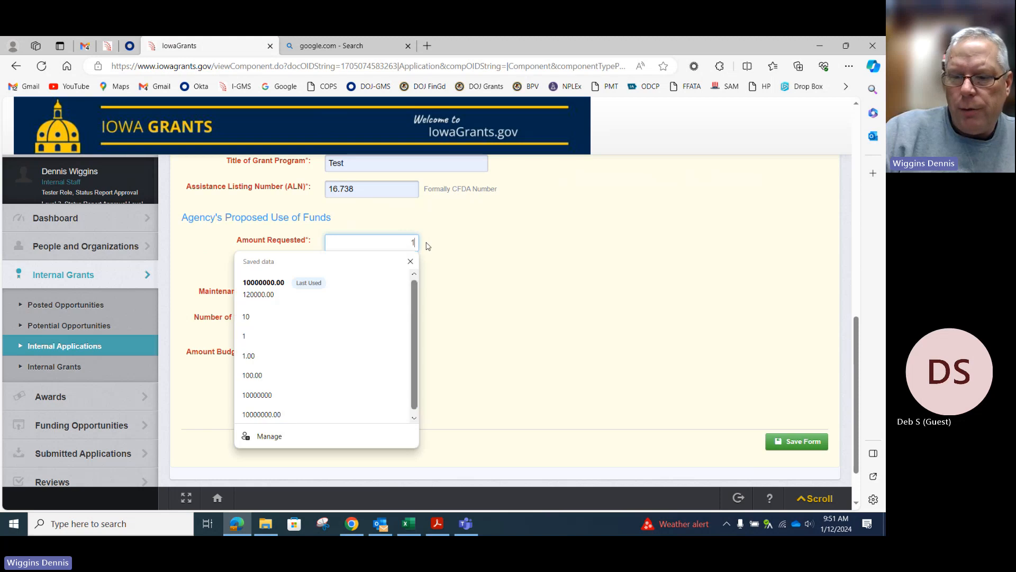
type("0000000")
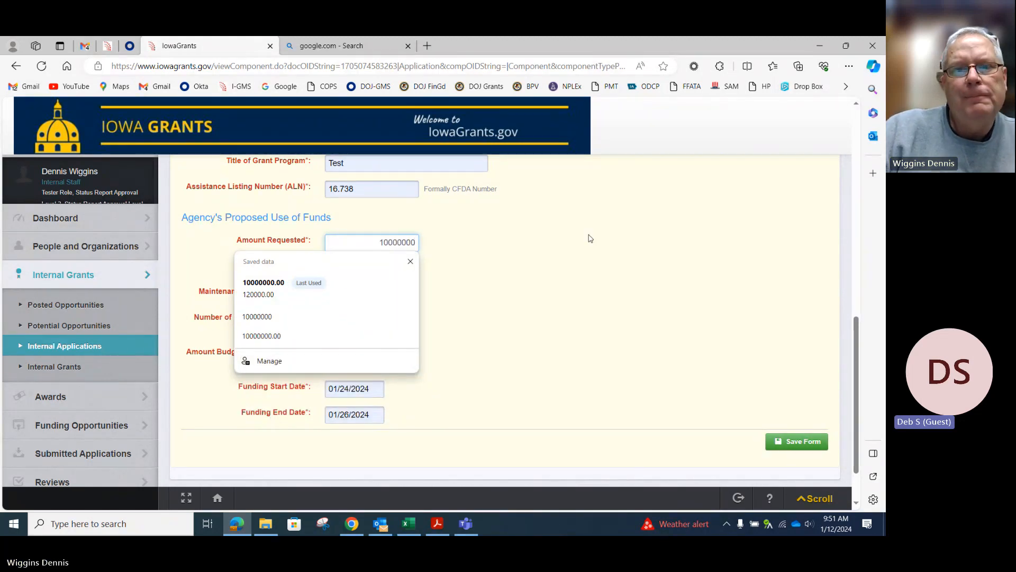
left_click(666, 268)
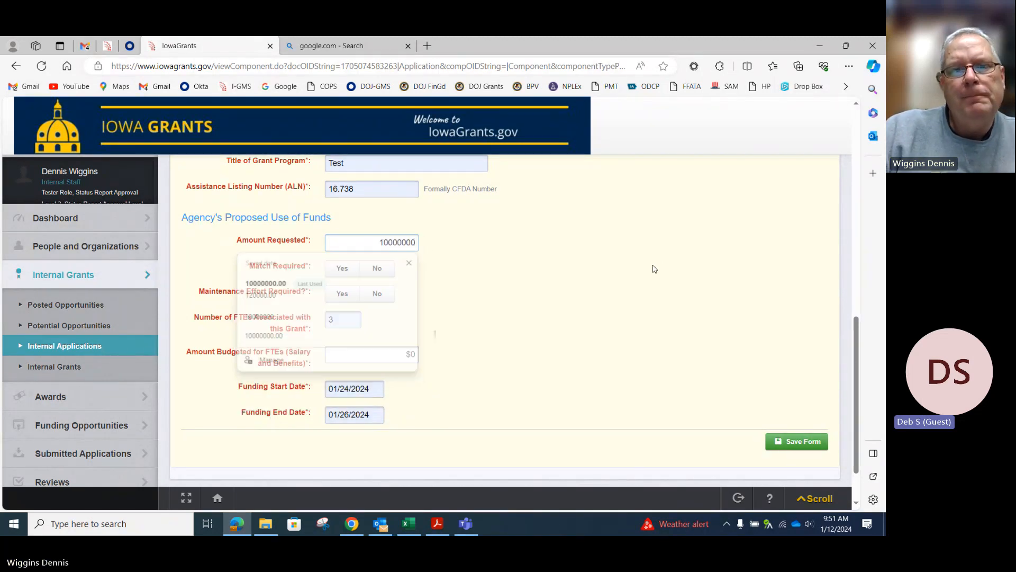
Step: Review the application and grant details entries and save the form
scroll(592, 273, "up", 1)
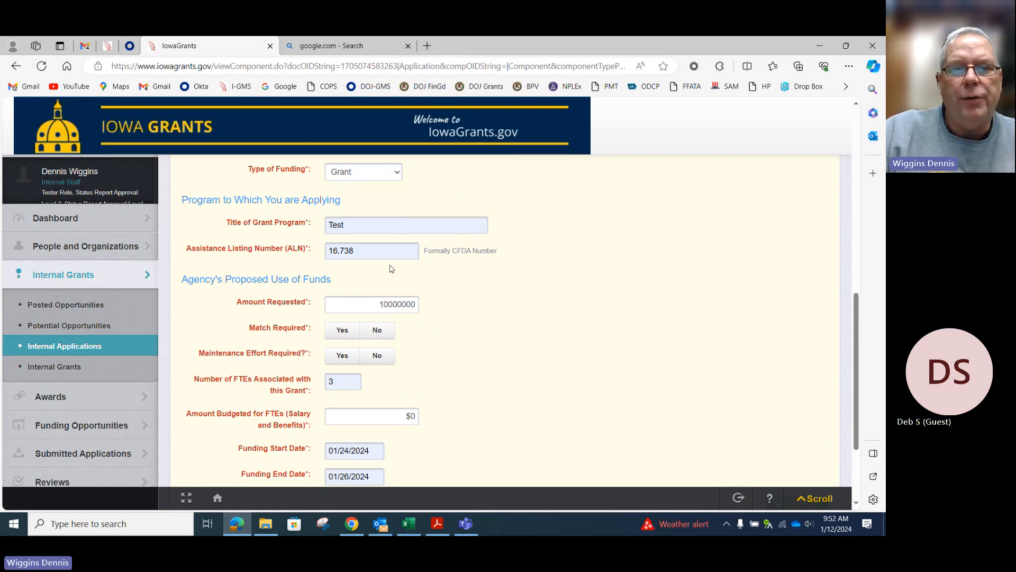
scroll(458, 303, "up", 5)
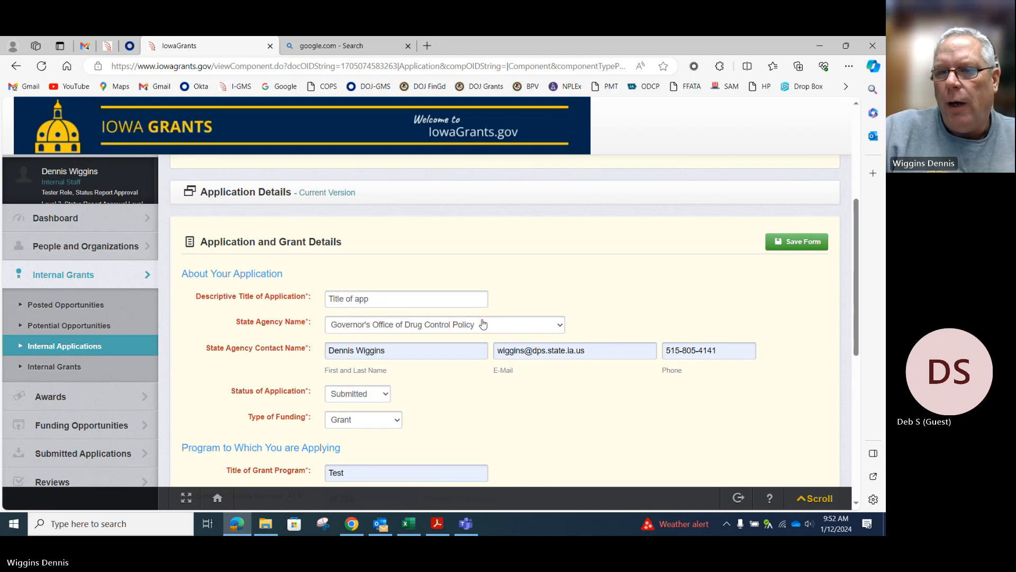
scroll(481, 324, "down", 7)
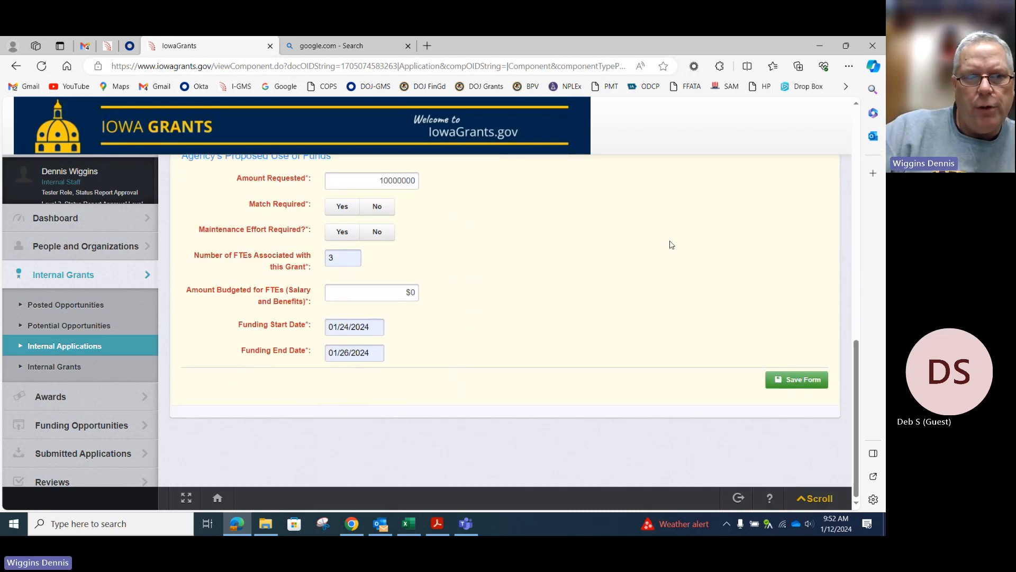
scroll(671, 244, "up", 7)
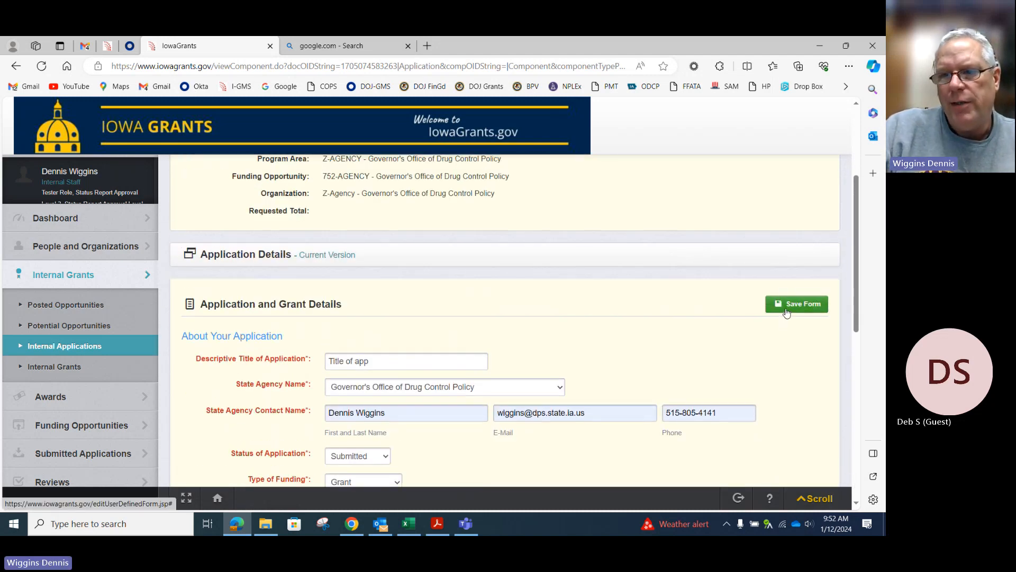
left_click(787, 310)
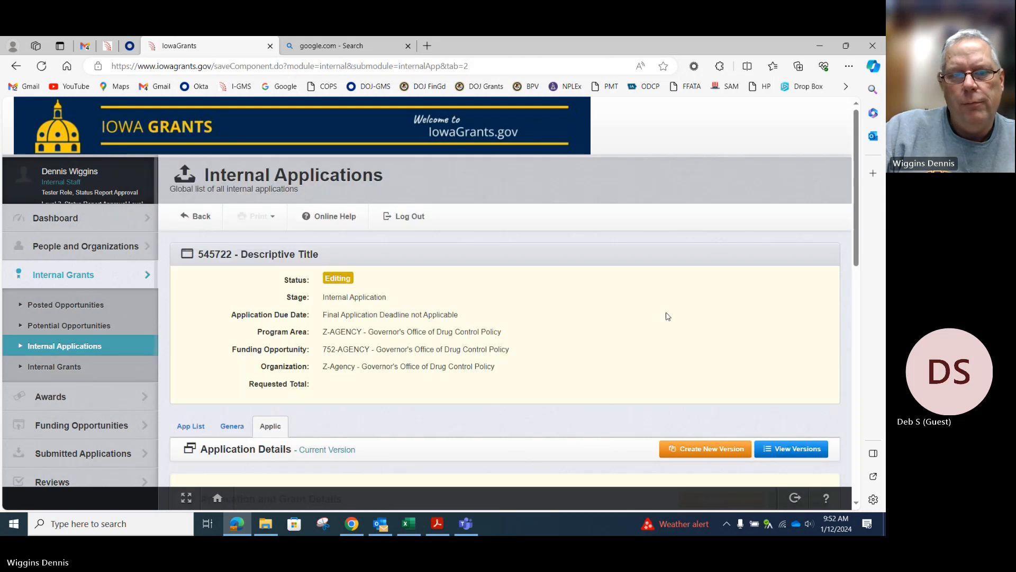
Step: Reopen the application and grant details for editing and answer No to both Match Required and Maintenance Effort Required
scroll(668, 315, "down", 5)
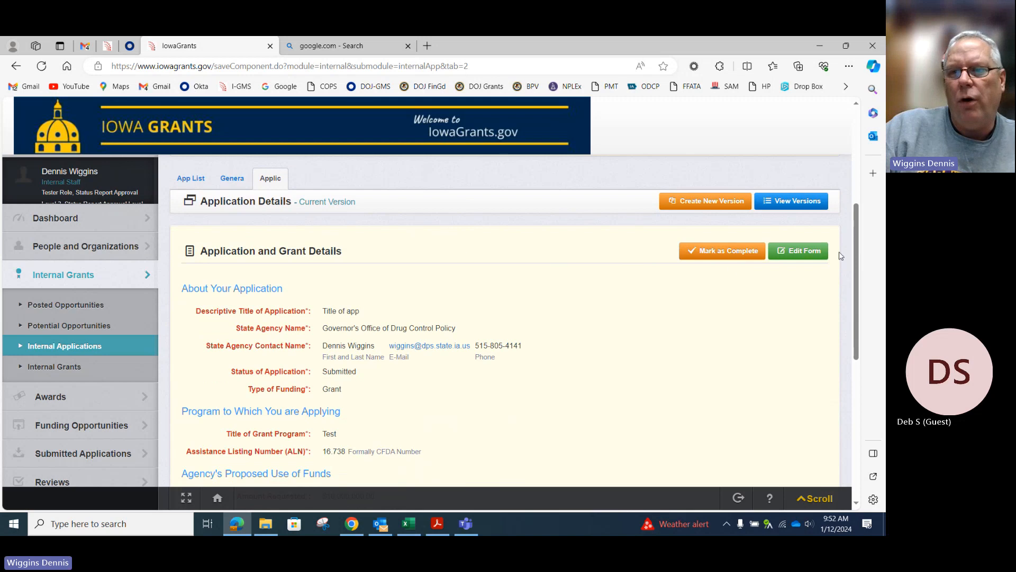
left_click(802, 251)
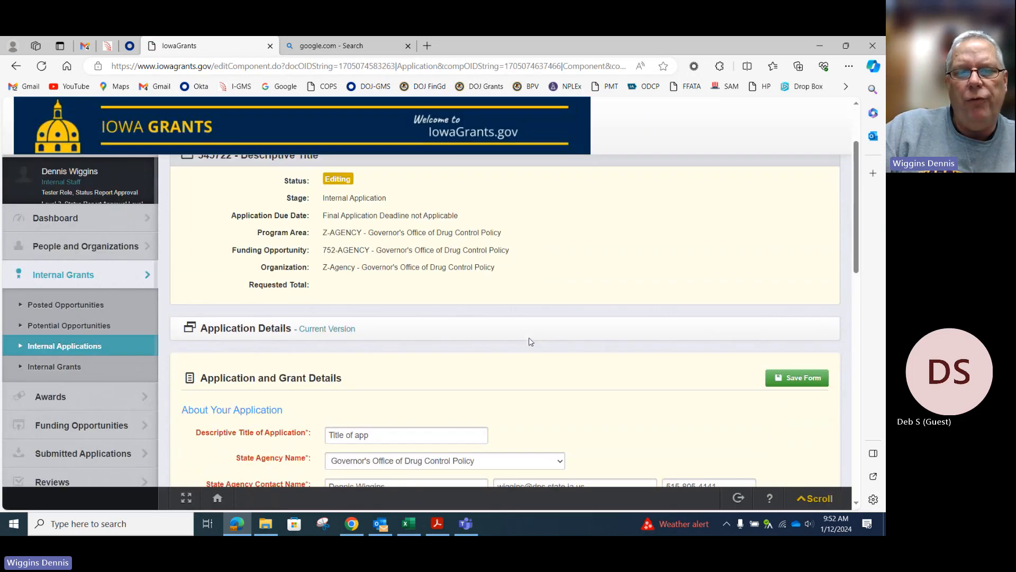
scroll(531, 341, "down", 8)
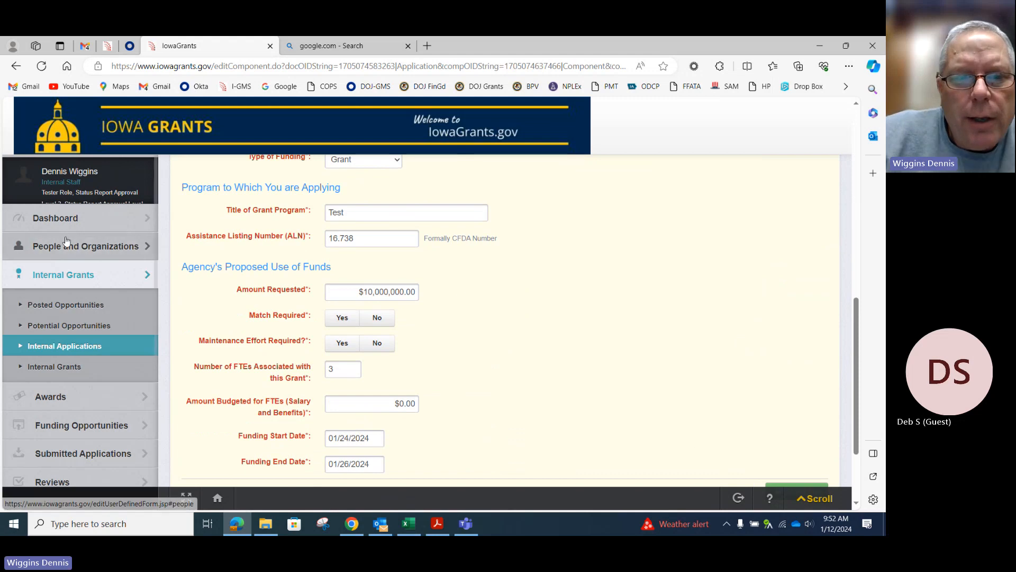
left_click(377, 318)
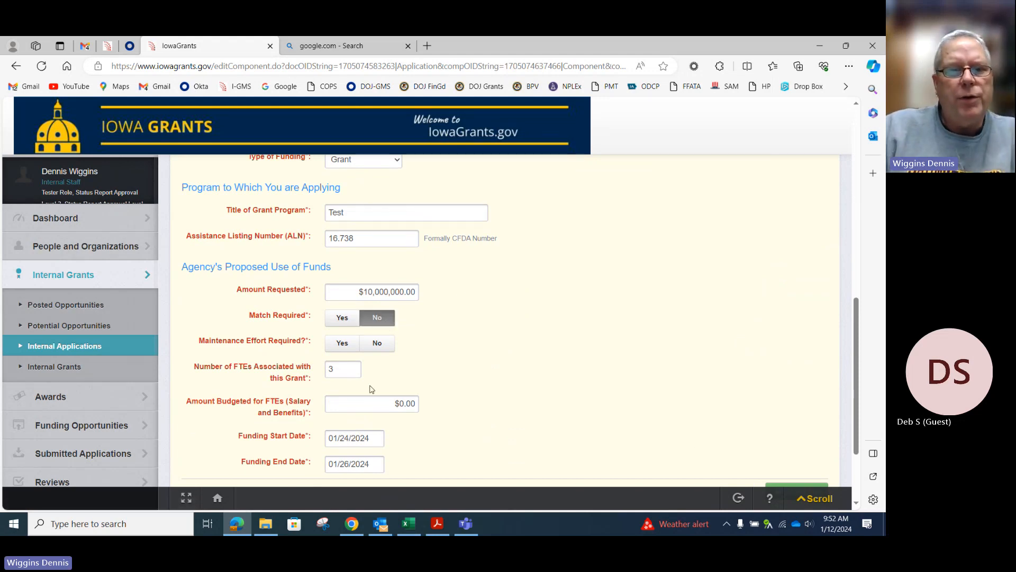
left_click(376, 343)
scroll(352, 405, "down", 2)
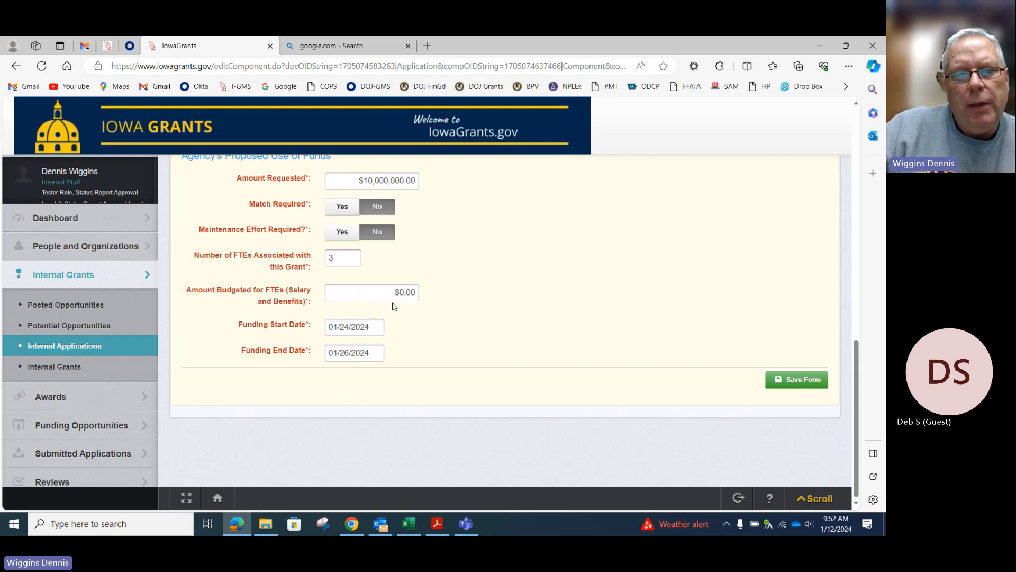
Step: Set the amount budgeted for FTE salary and benefits to 120000 and save the form
left_click_drag(385, 293, 421, 295)
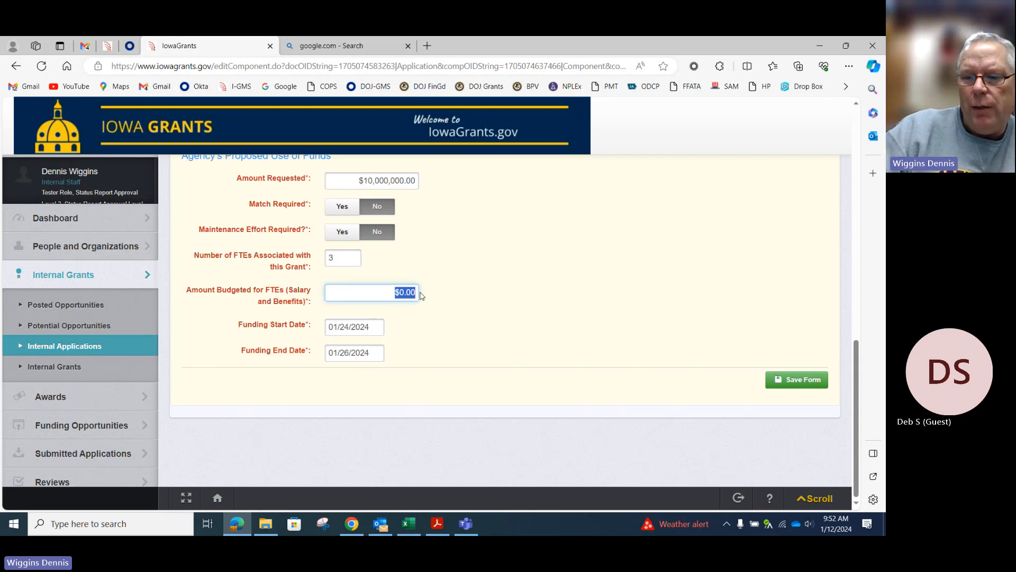
type("120000")
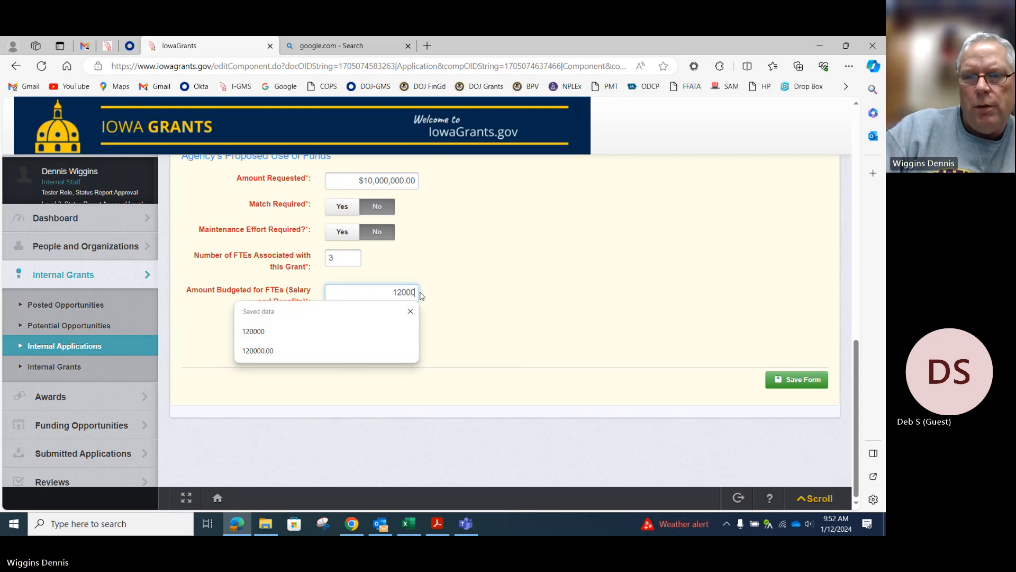
left_click(477, 270)
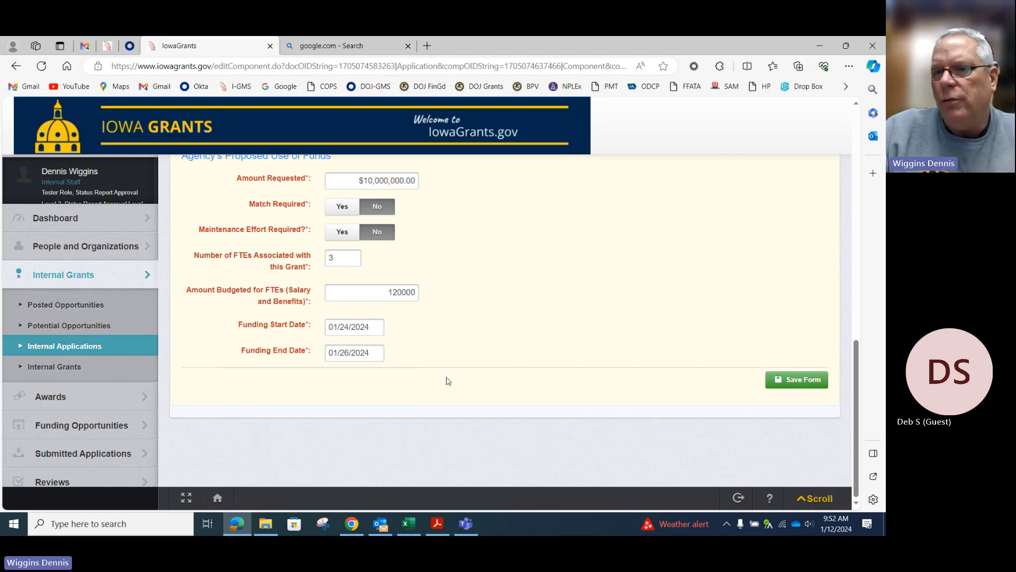
left_click(810, 380)
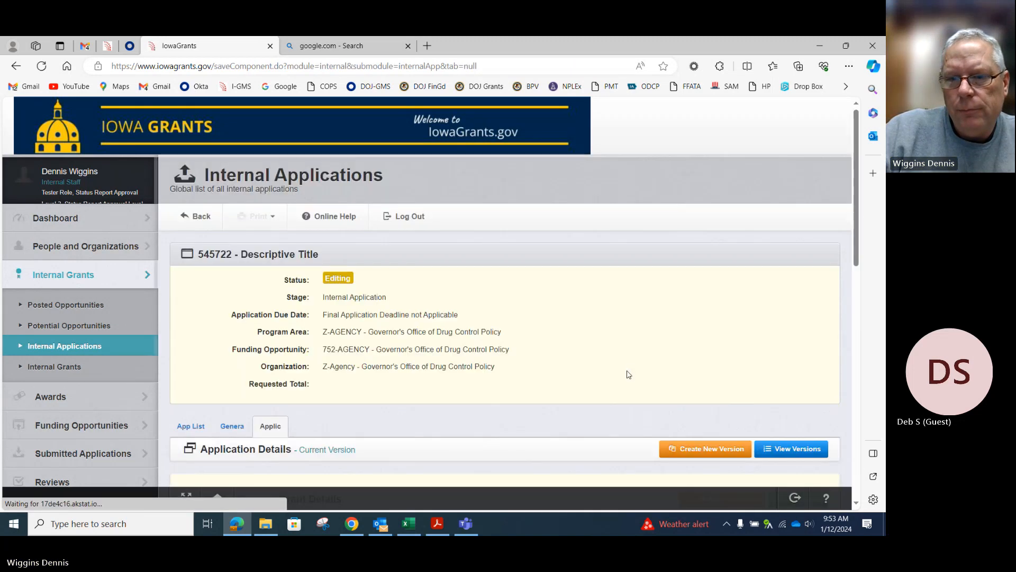
Step: Review the saved application and grant details and mark the component as complete
scroll(624, 371, "down", 1)
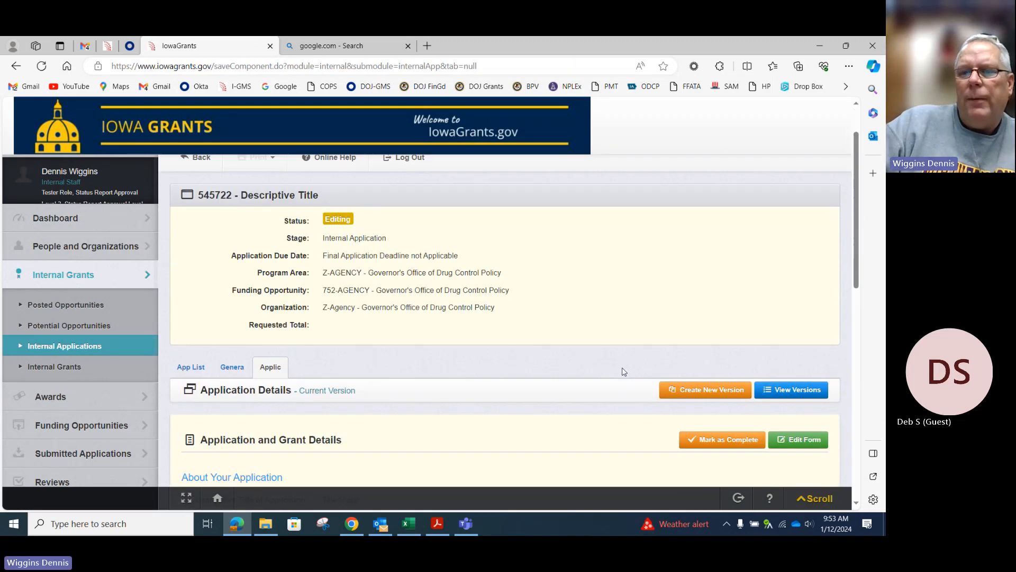
scroll(624, 372, "down", 2)
scroll(612, 366, "down", 8)
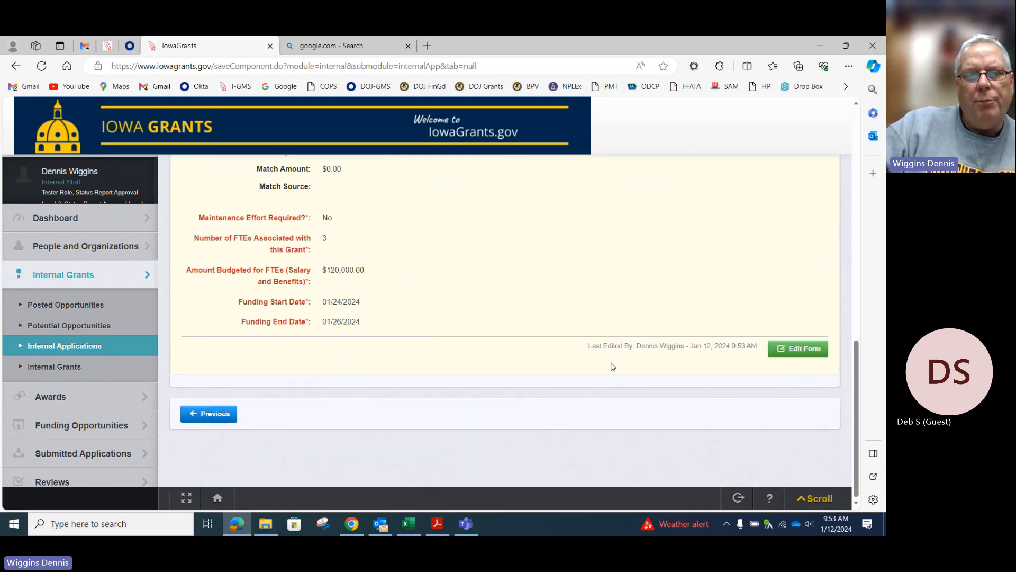
scroll(612, 366, "up", 4)
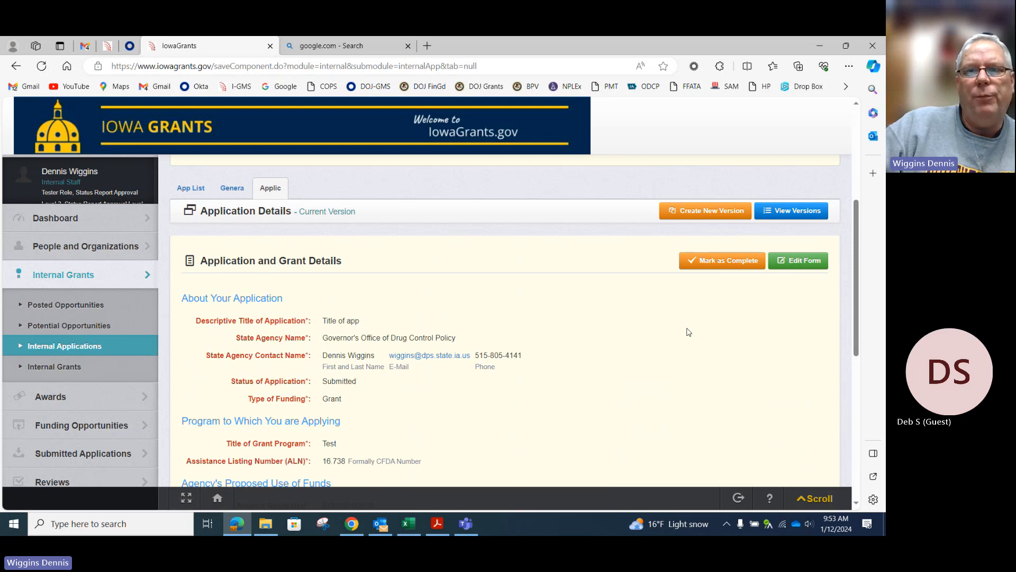
left_click(713, 264)
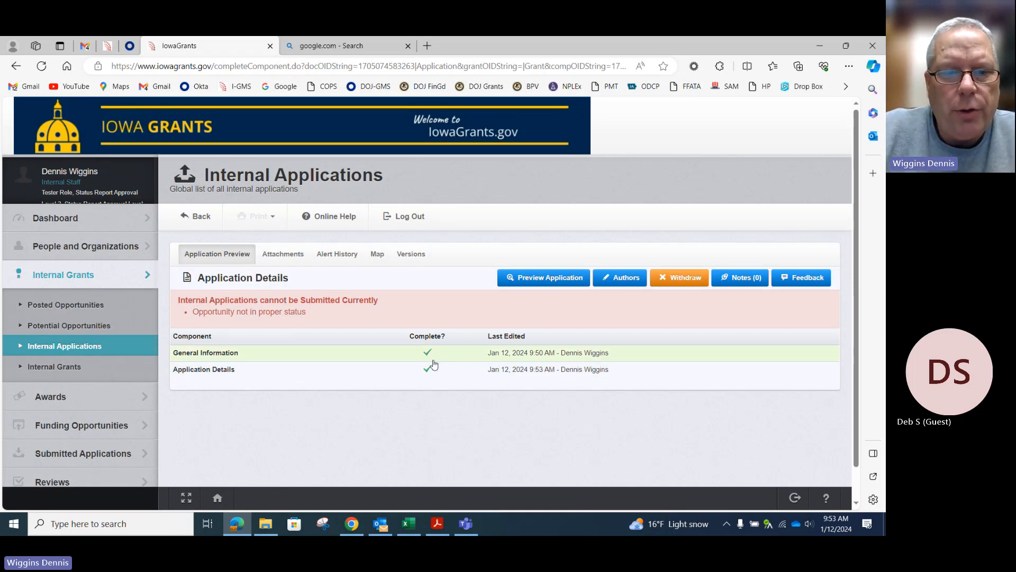
Step: Open the list of letter reports in the Reports module
scroll(417, 411, "down", 1)
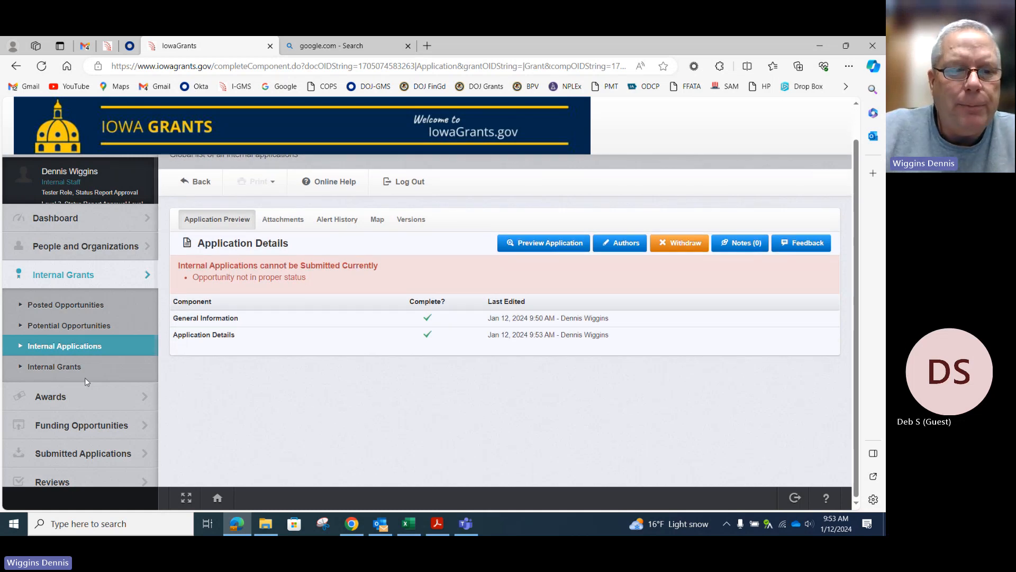
scroll(85, 376, "down", 1)
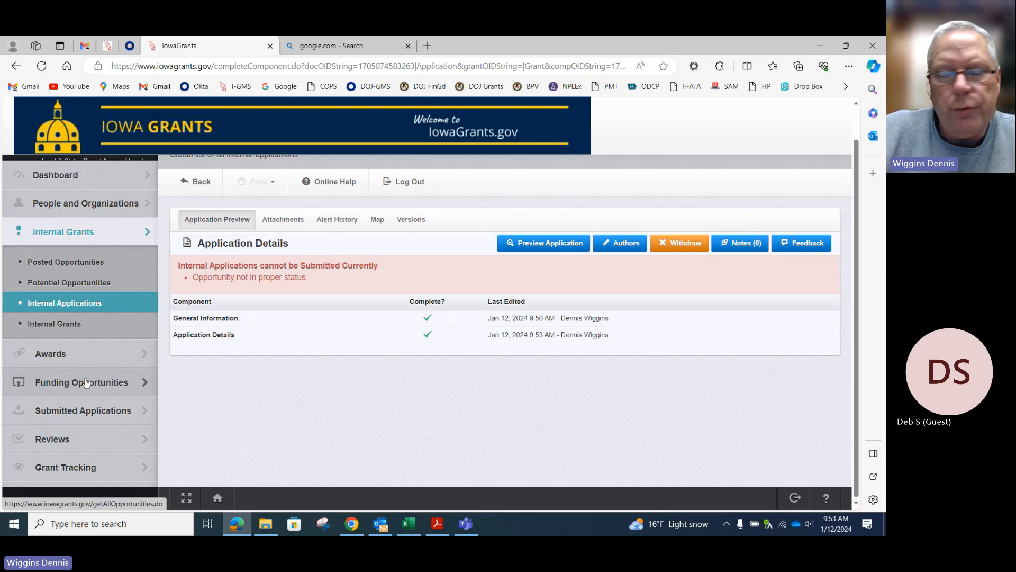
scroll(94, 403, "down", 1)
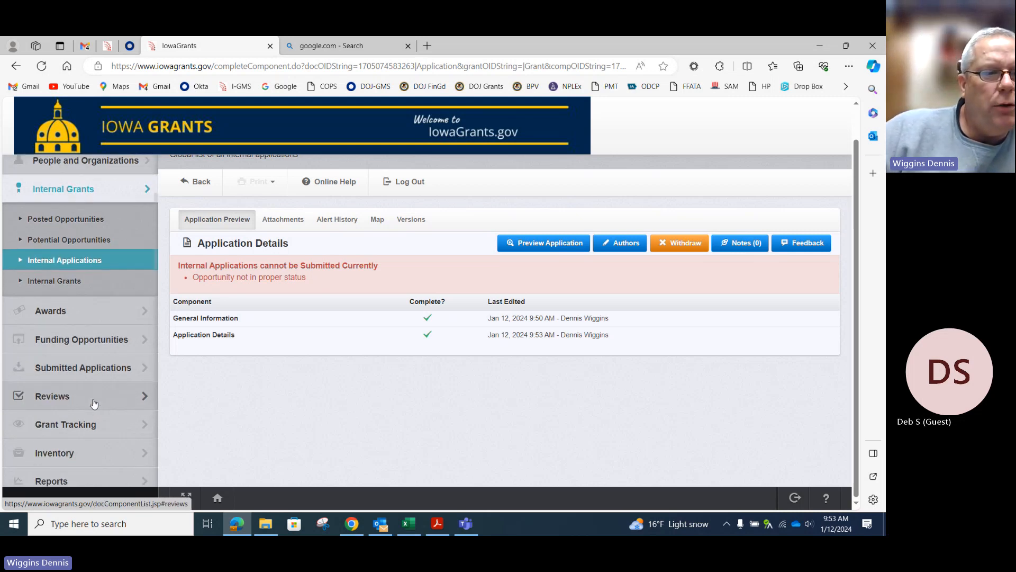
scroll(94, 404, "down", 1)
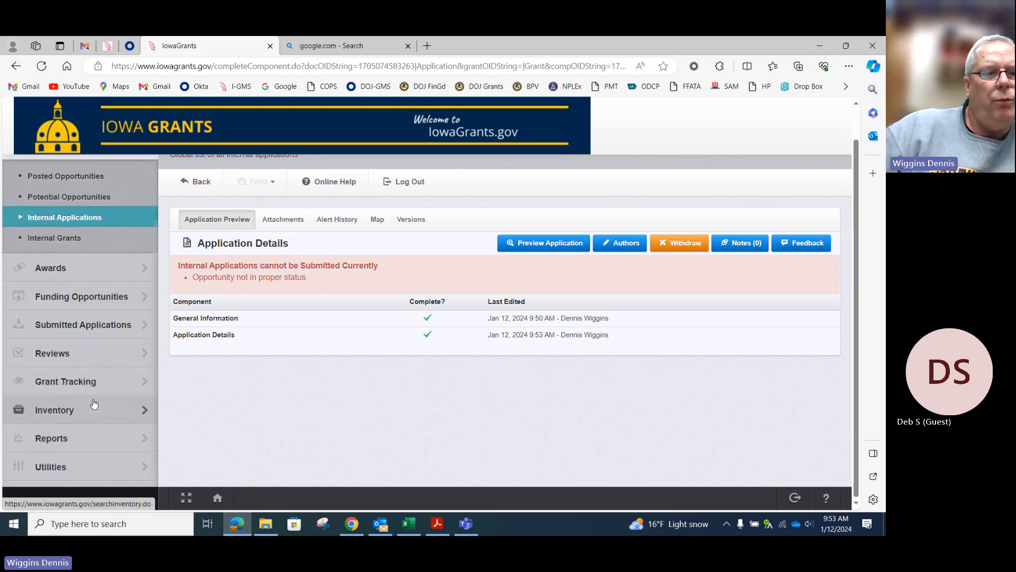
left_click(63, 441)
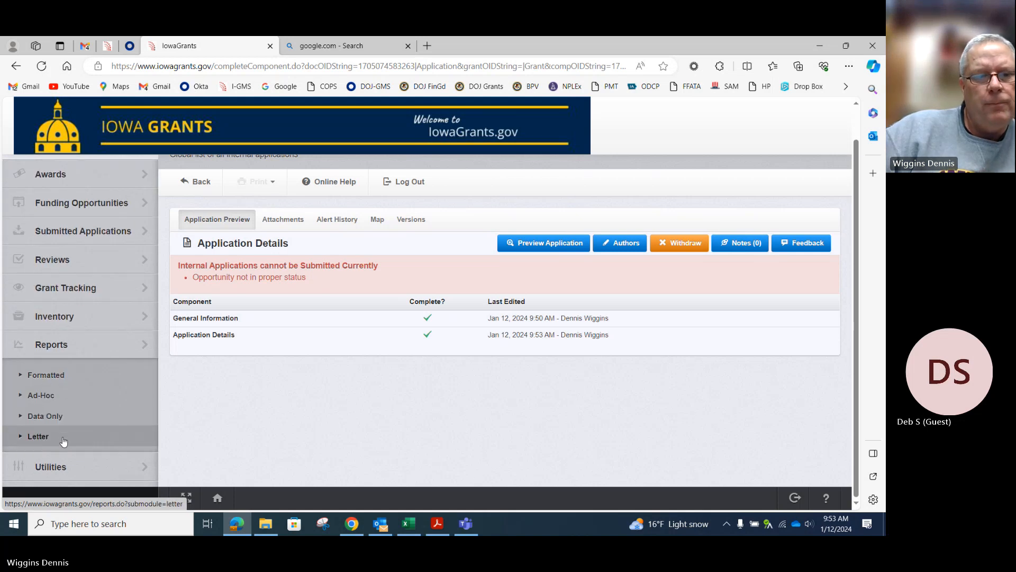
left_click(31, 438)
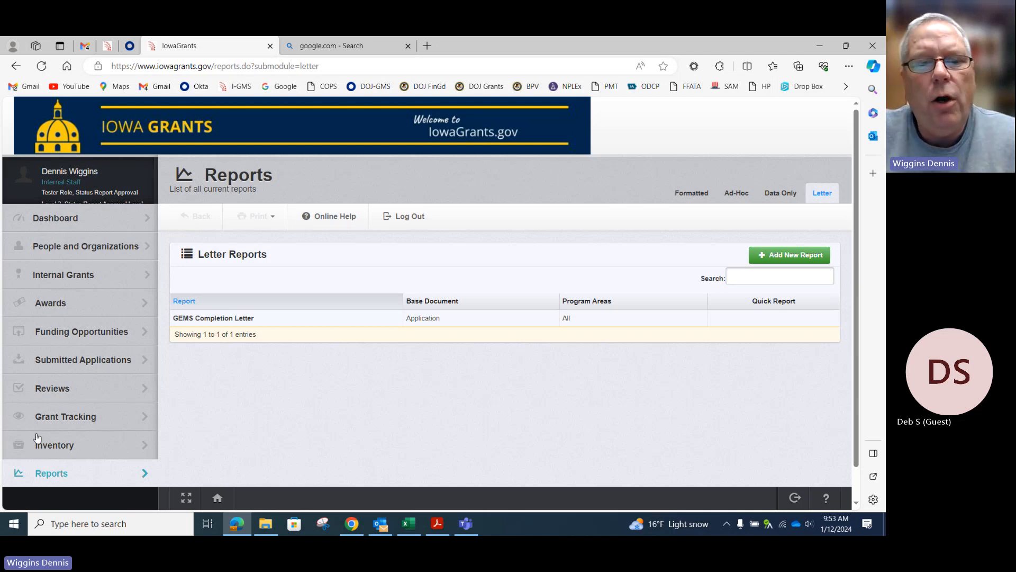
Step: Open internal application 535969 with the benefactor ODCP Website and copy its application number
left_click(208, 323)
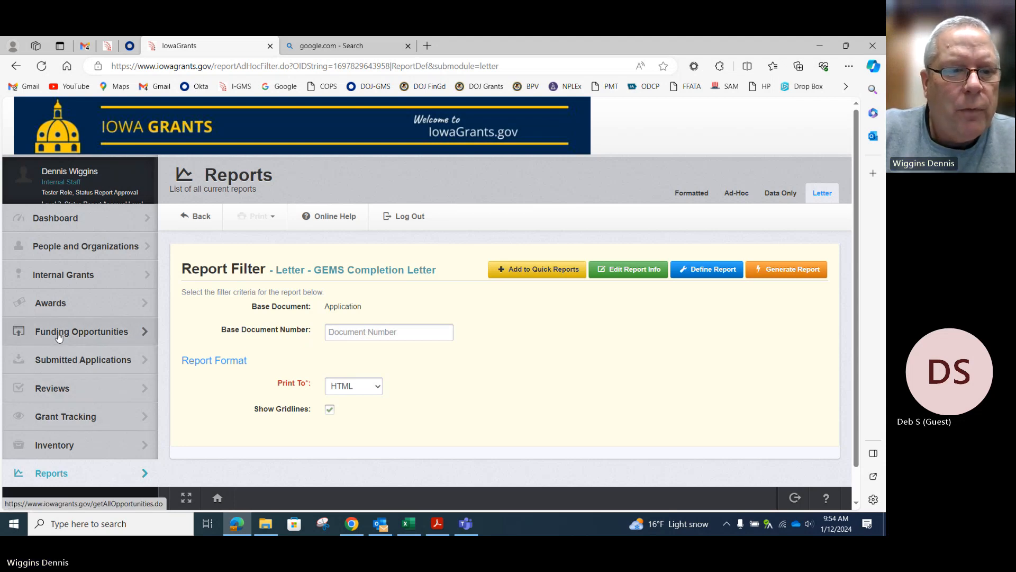
left_click(56, 283)
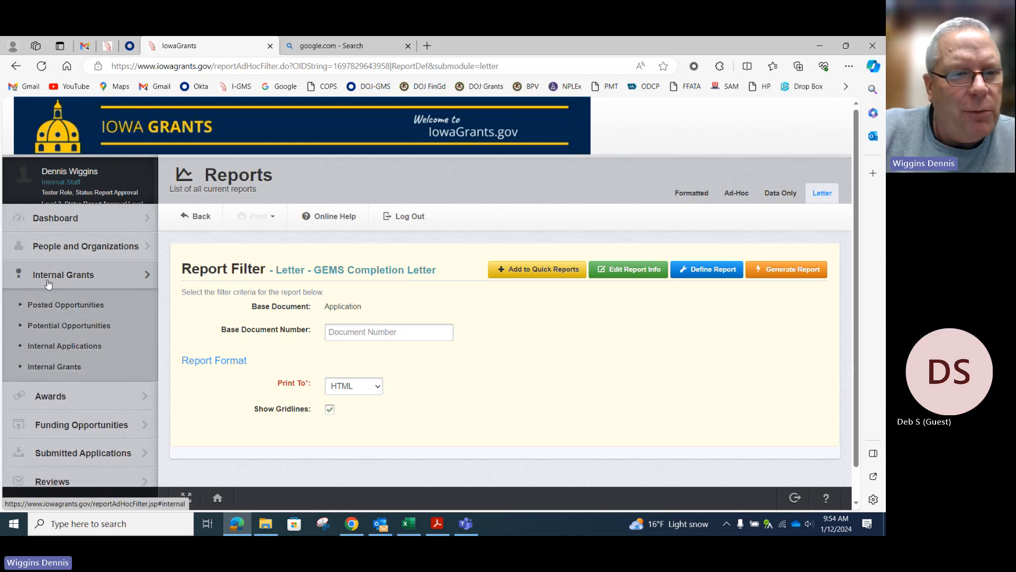
left_click(64, 346)
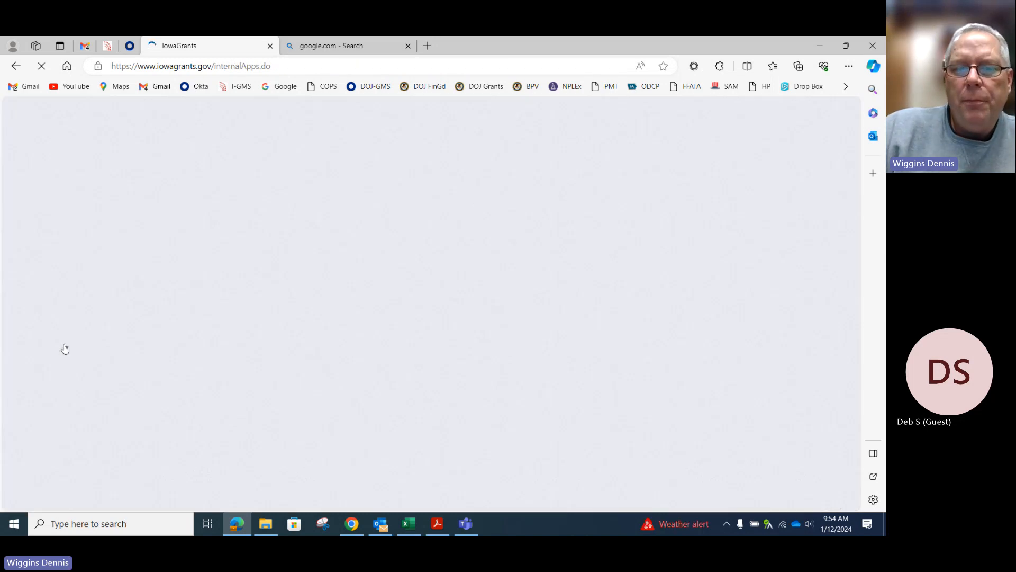
scroll(325, 380, "down", 3)
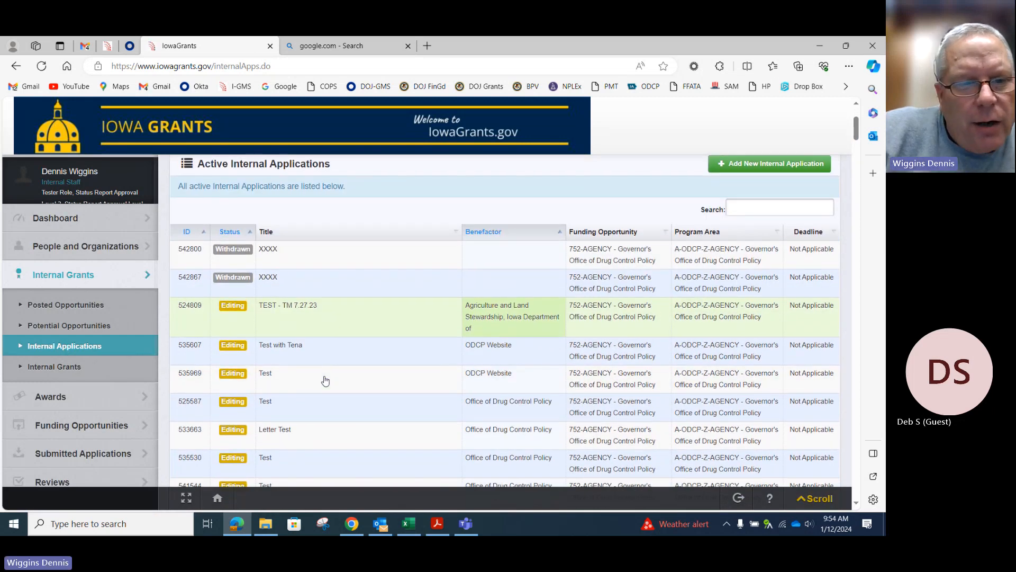
left_click(197, 318)
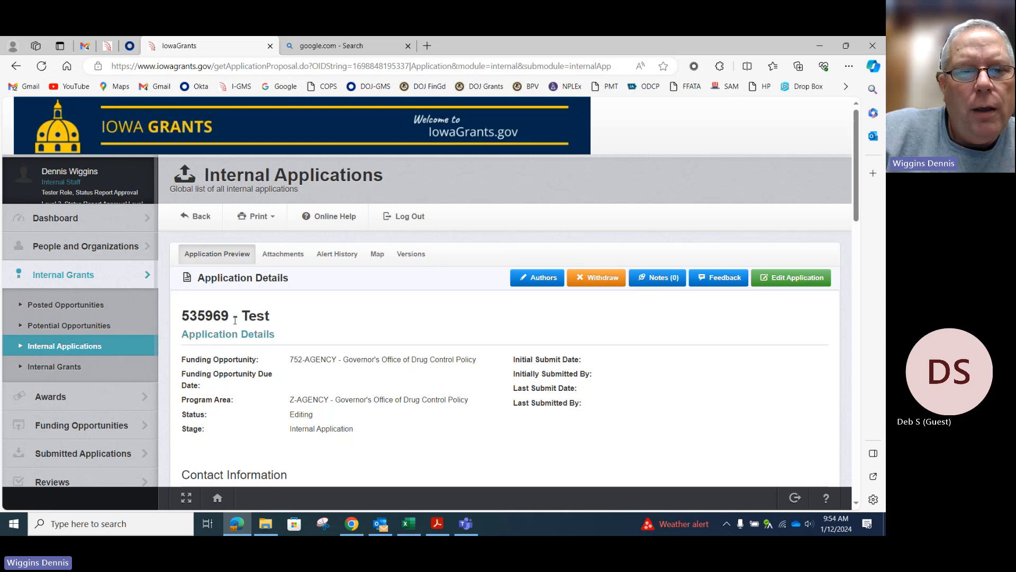
left_click_drag(235, 318, 185, 312)
key("ctrl+c")
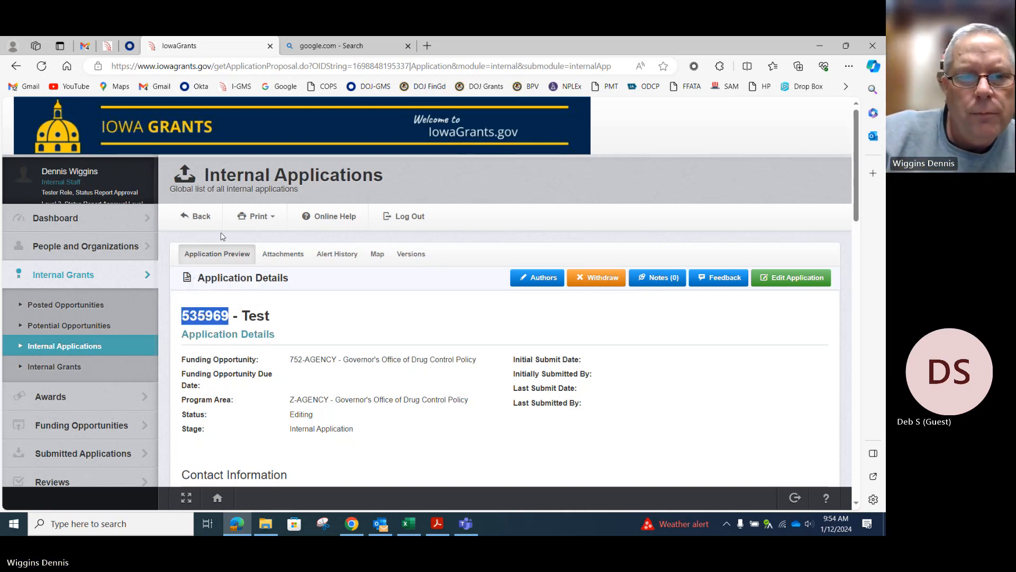
Step: Return to the letter reports and open the report filter for the GEMS Completion Letter
scroll(96, 391, "down", 3)
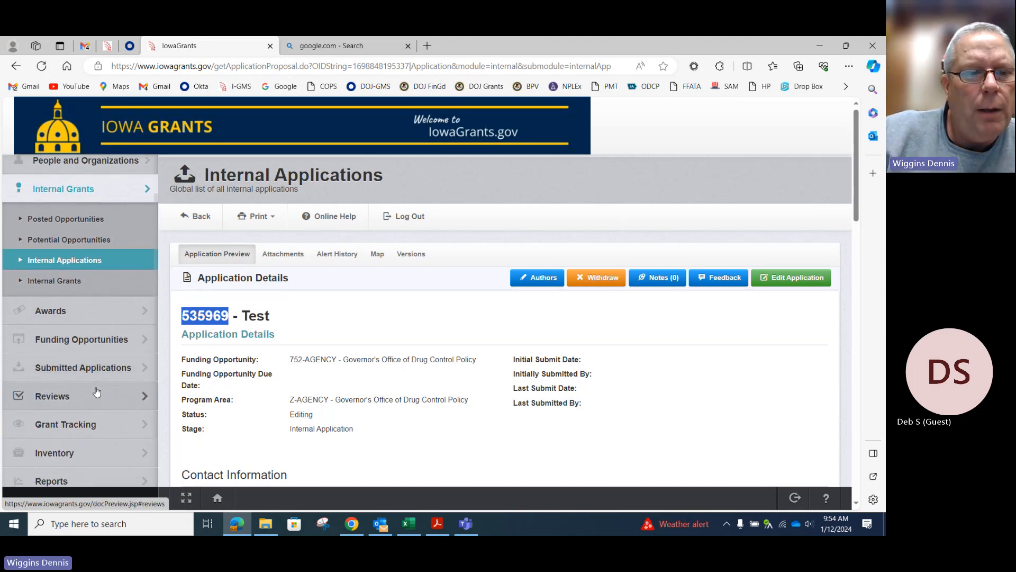
scroll(97, 392, "down", 1)
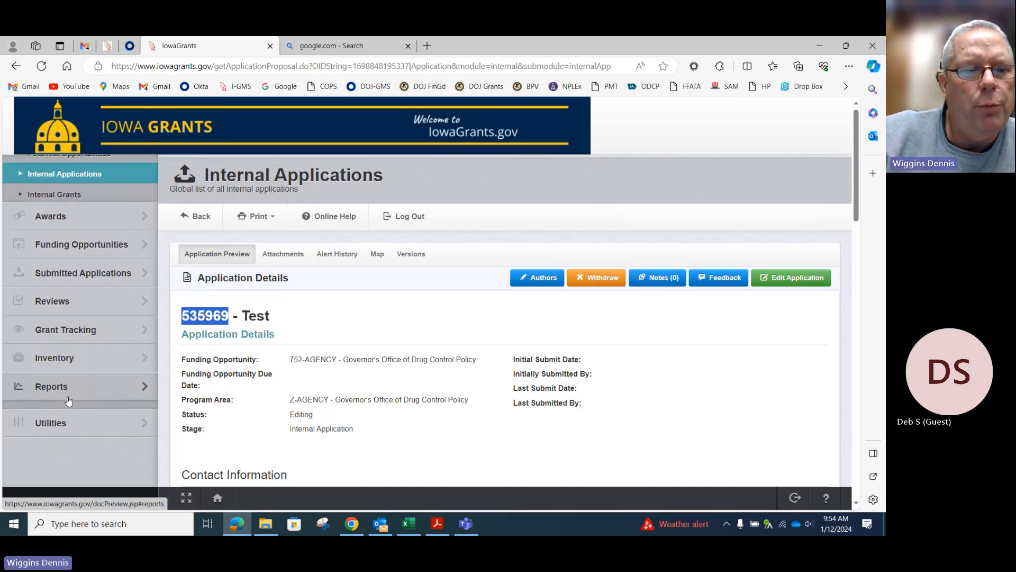
left_click(69, 397)
left_click(59, 398)
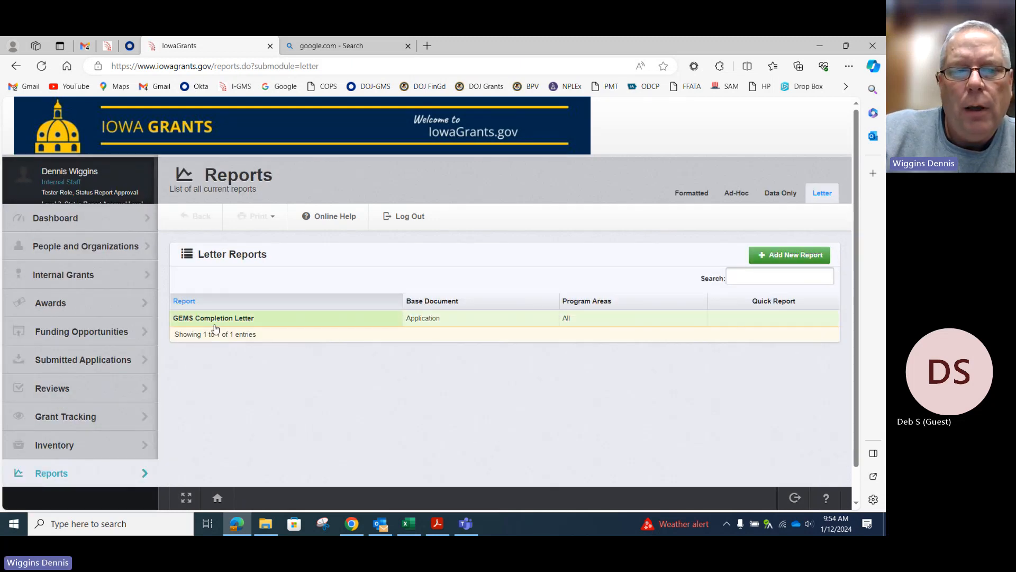
left_click(207, 319)
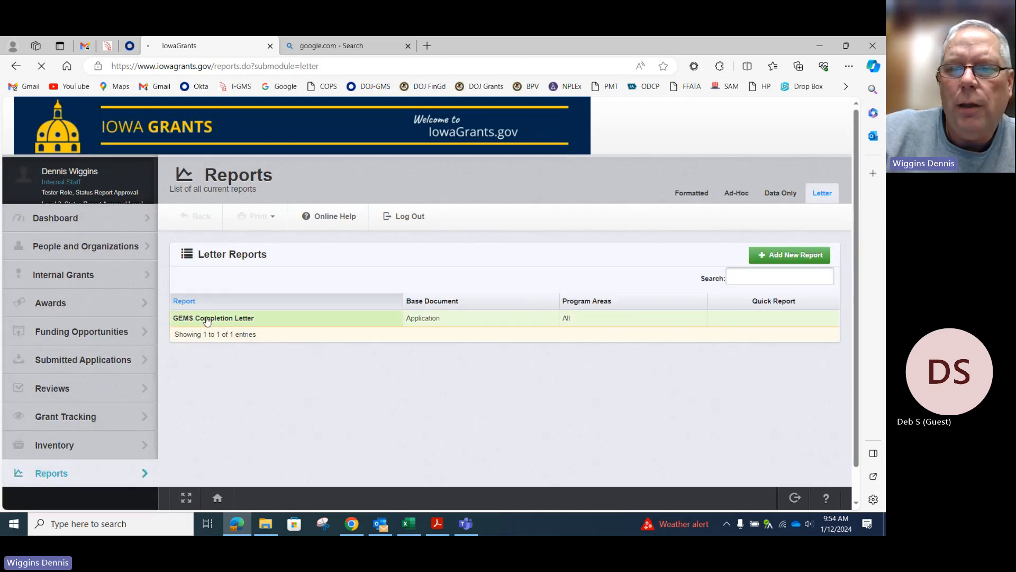
Step: Generate the GEMS Completion Letter for base document number 535969 and read through the whole letter
left_click(344, 332)
left_click(345, 334)
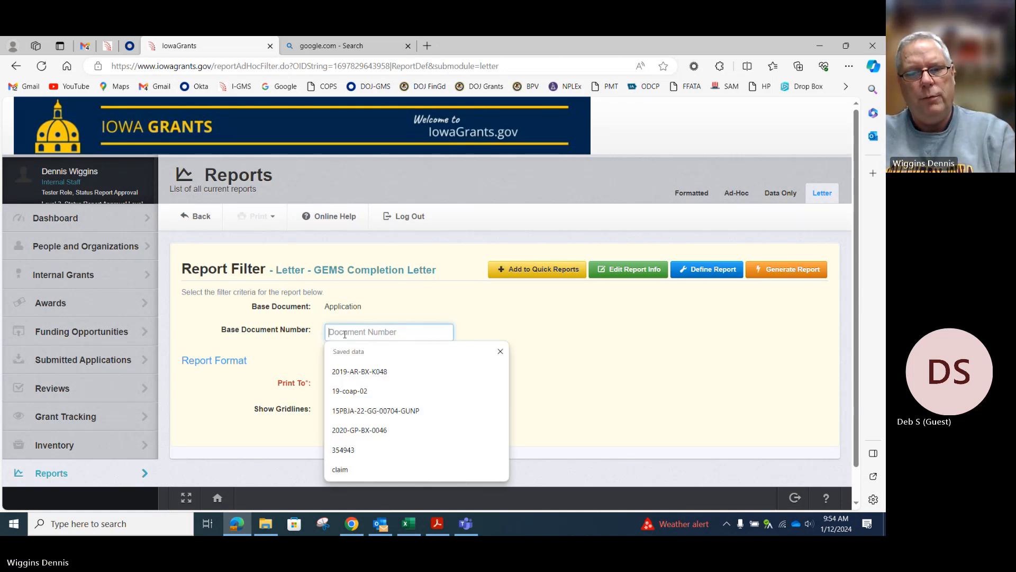
type("535969")
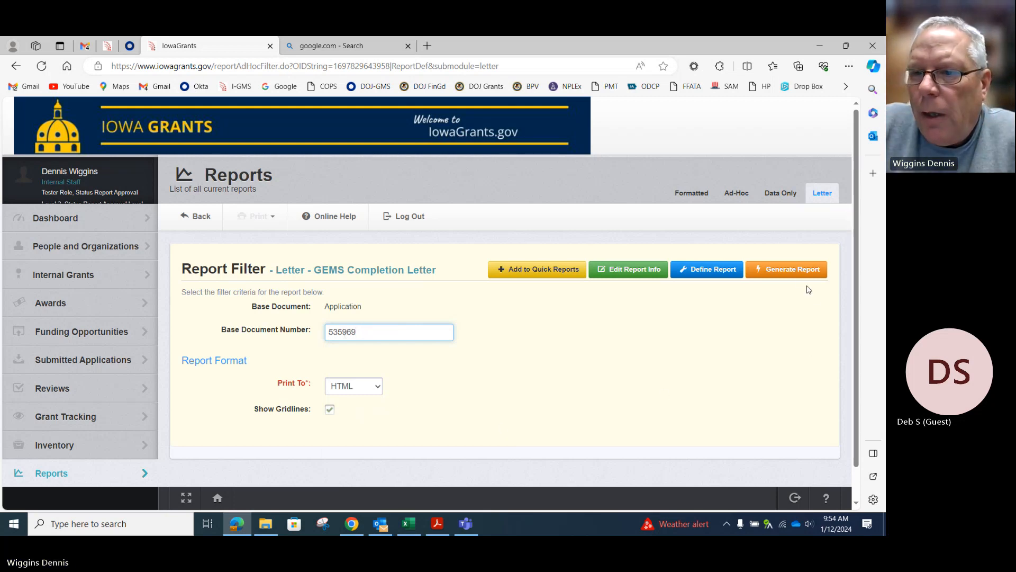
left_click(799, 271)
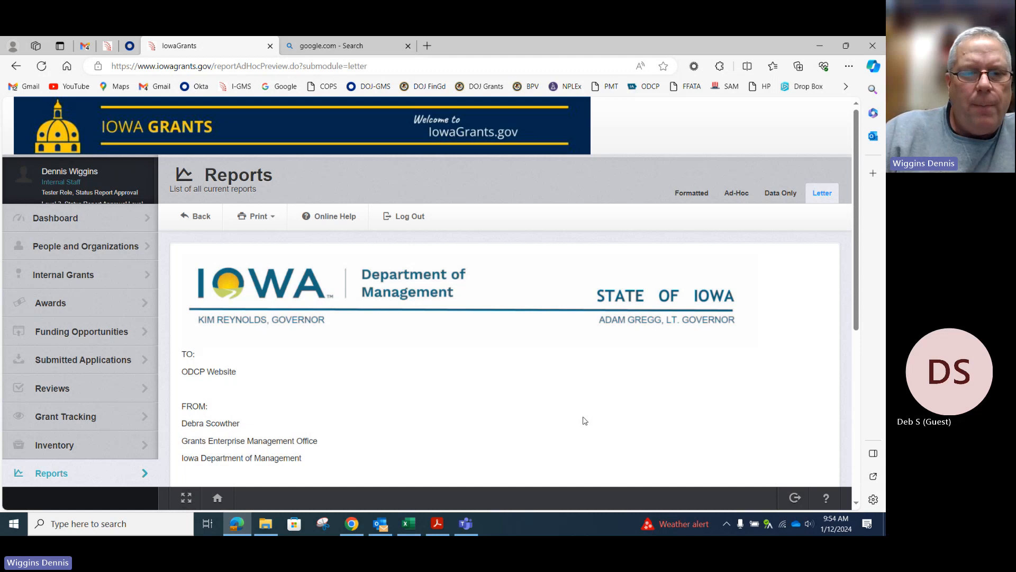
scroll(482, 348, "down", 2)
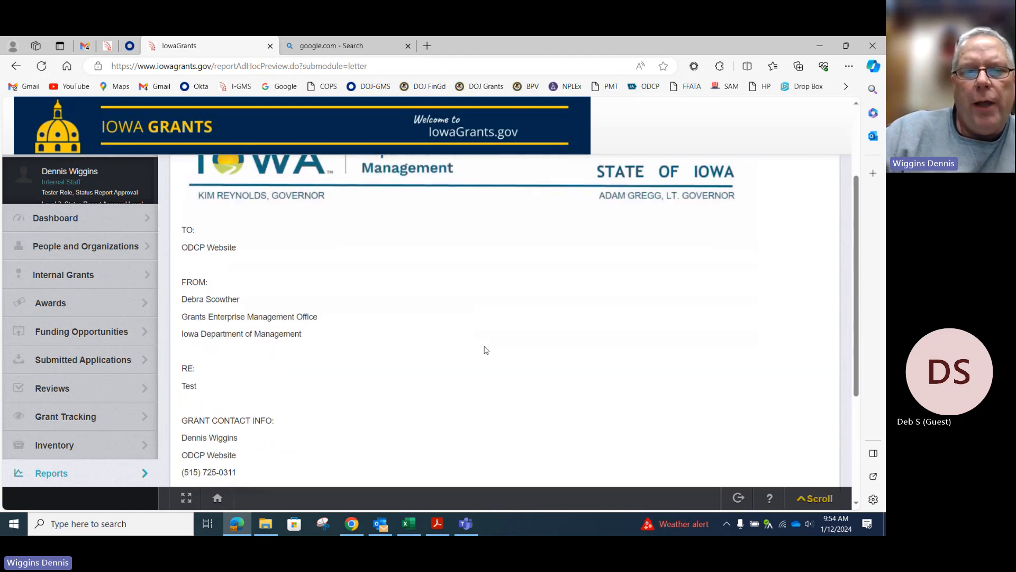
scroll(488, 354, "down", 3)
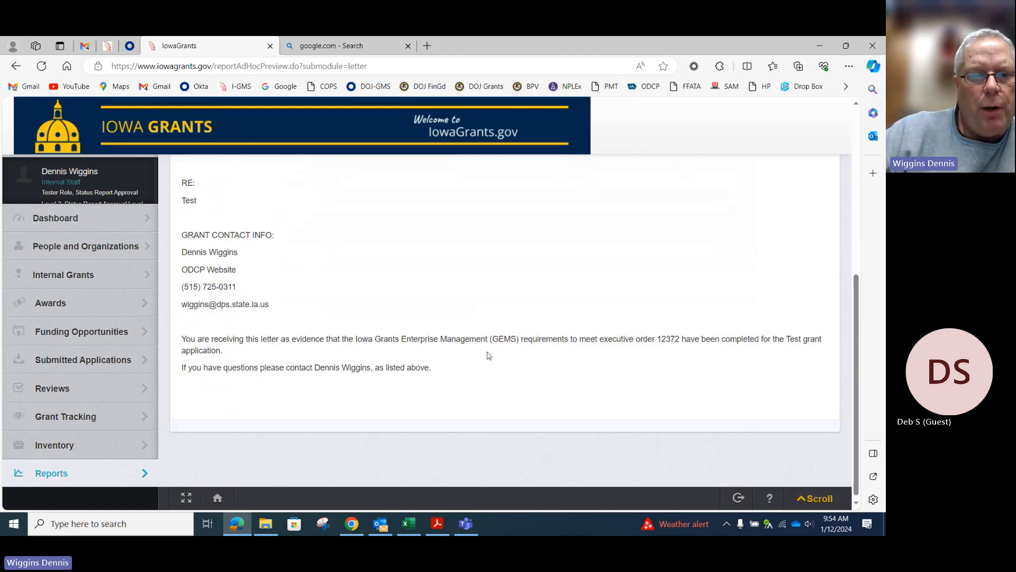
scroll(490, 355, "up", 5)
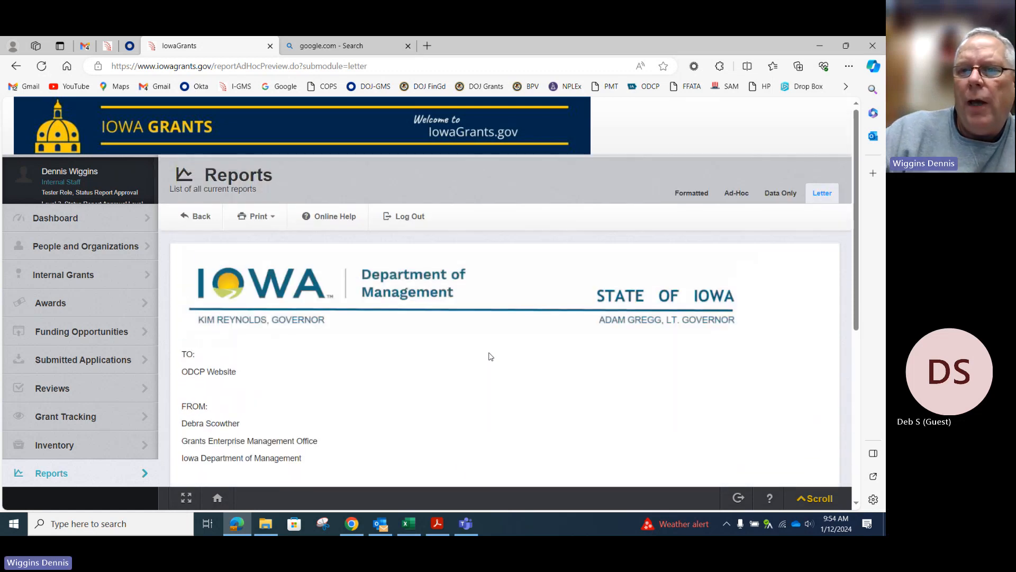
Step: Try to print the completion letter to Adobe PDF on the Windows (C:) drive, cancel the save and return to the report preview
left_click(271, 218)
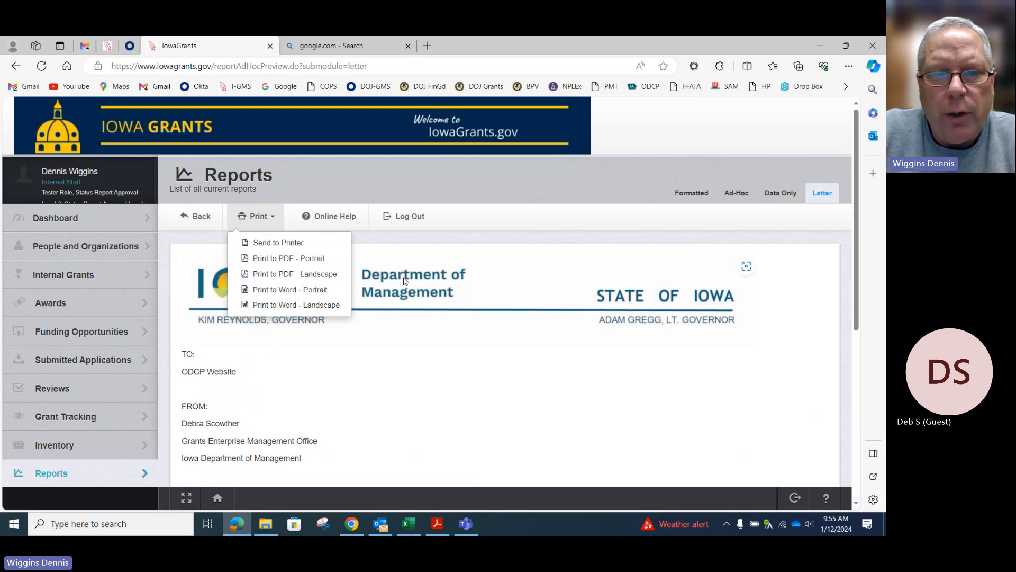
left_click(263, 244)
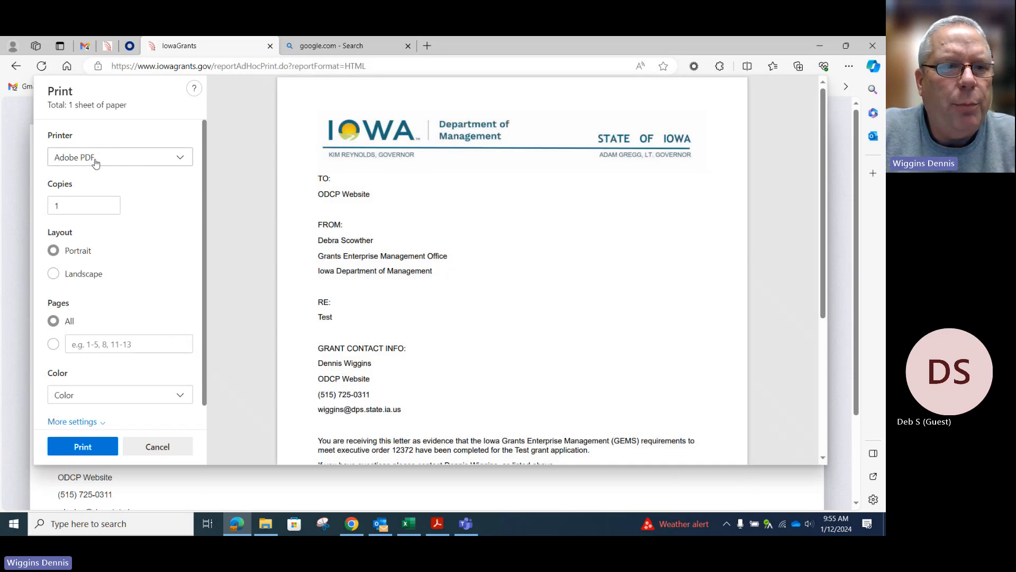
left_click(100, 454)
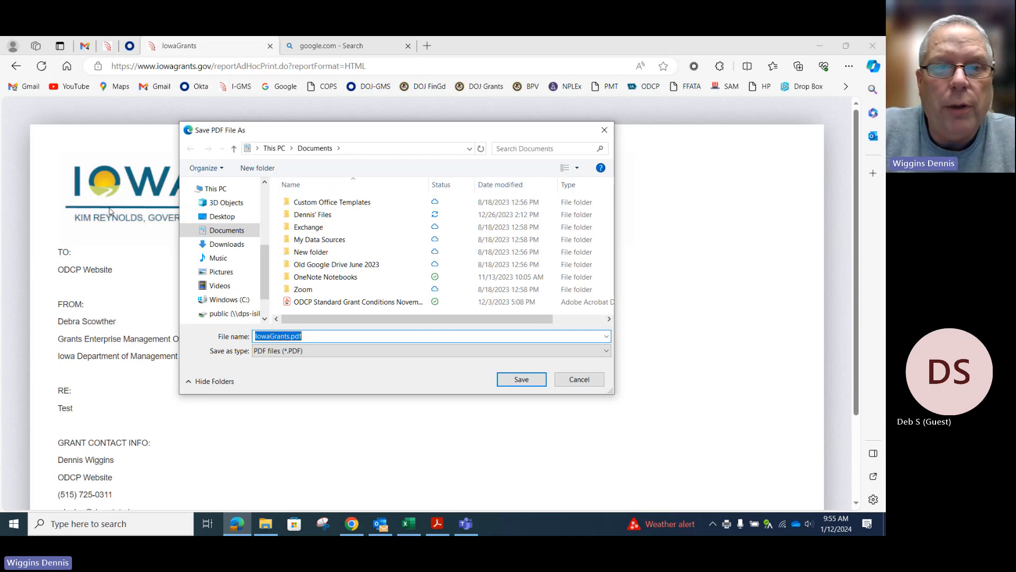
left_click_drag(344, 130, 442, 136)
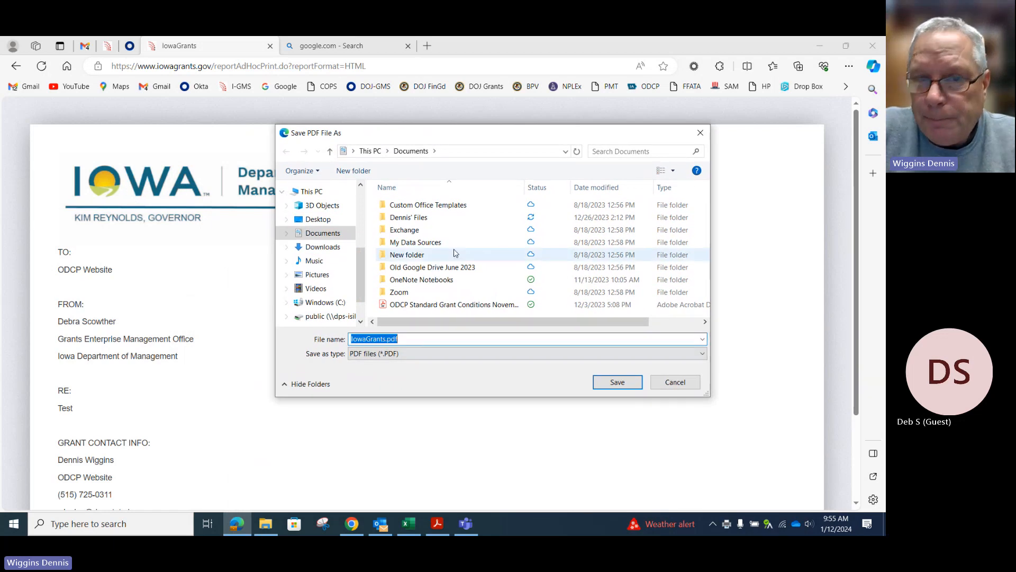
left_click(320, 302)
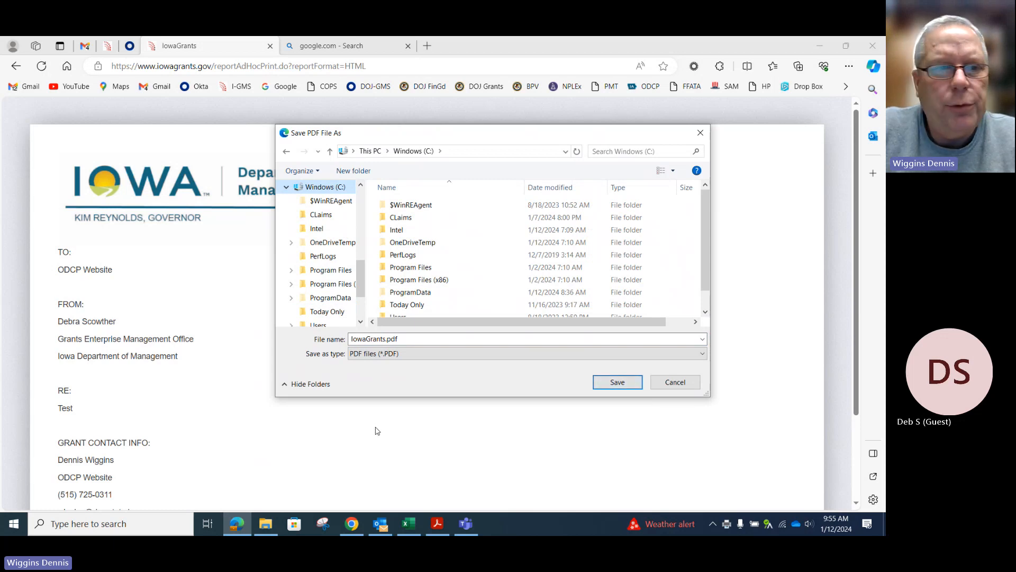
left_click(677, 385)
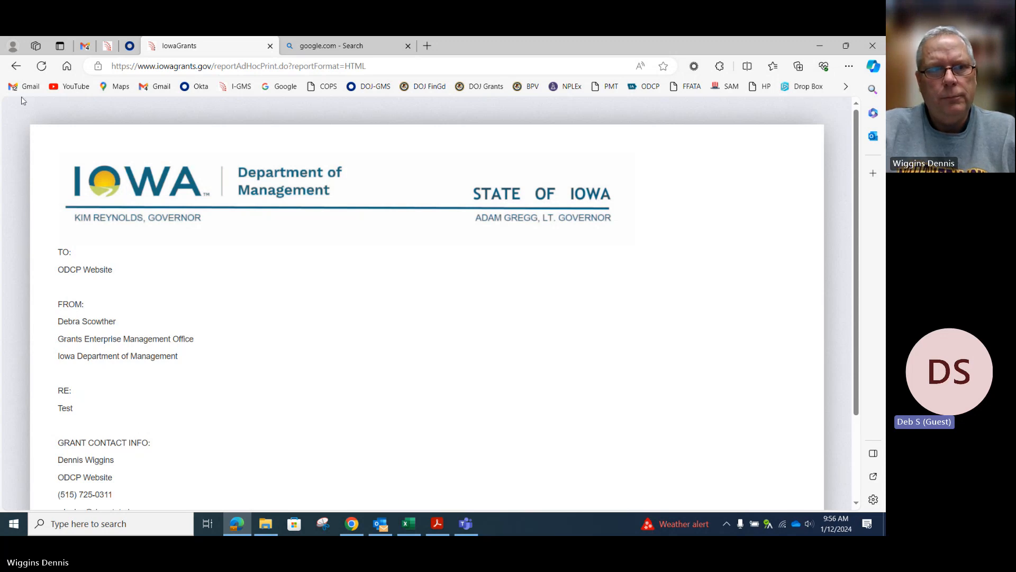
left_click(15, 66)
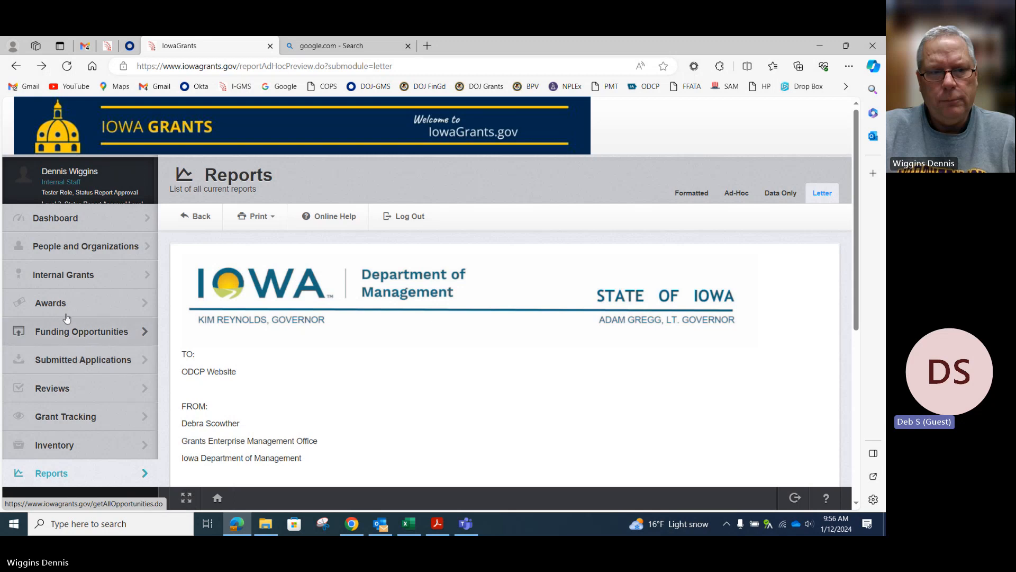
left_click(61, 275)
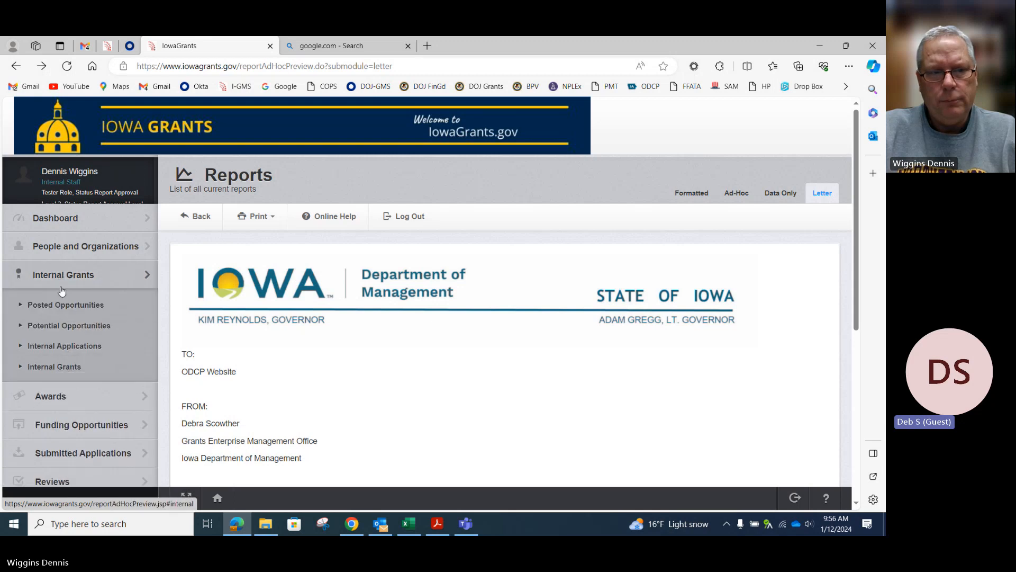
left_click(58, 350)
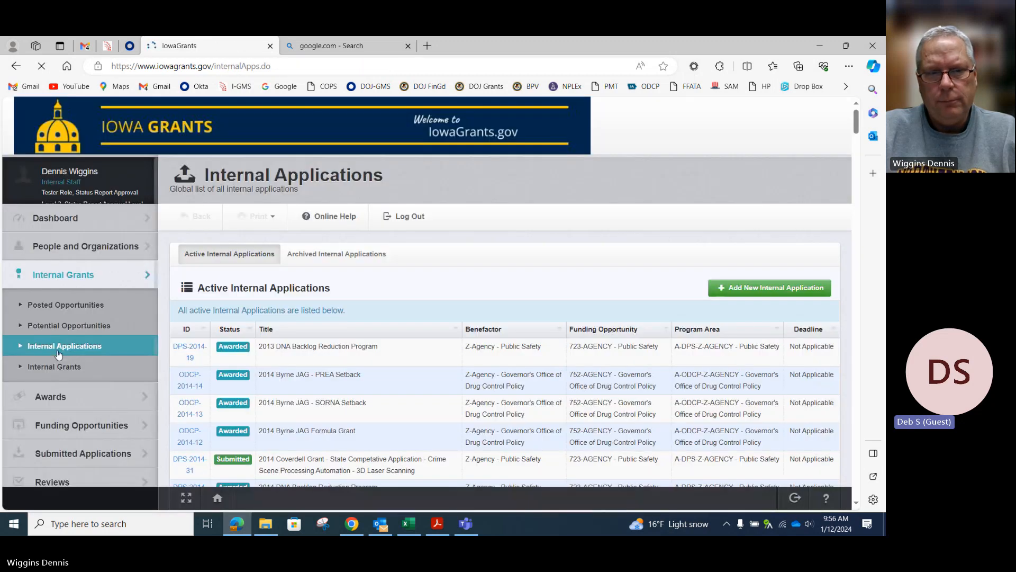
scroll(222, 402, "down", 2)
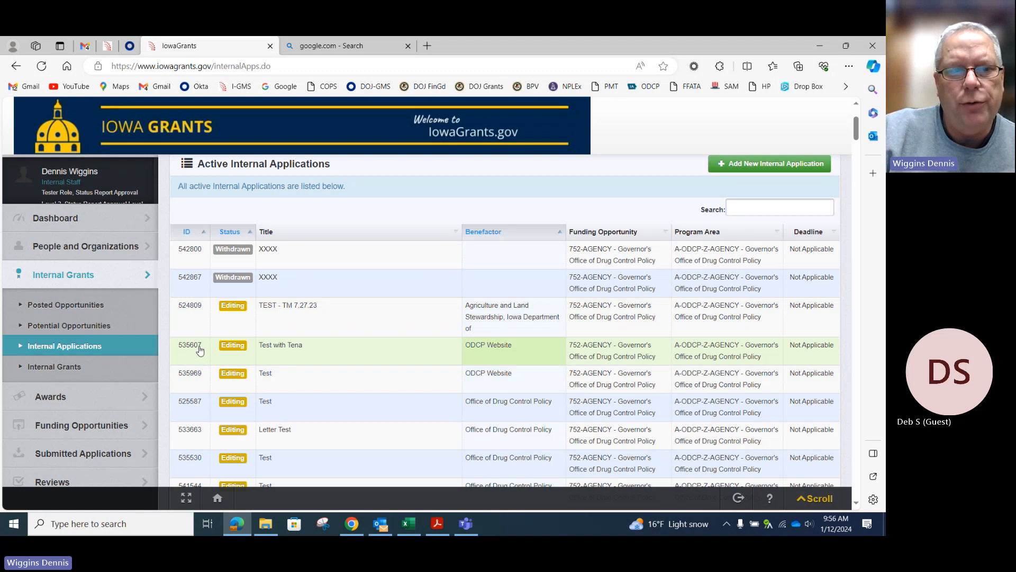
scroll(307, 354, "down", 1)
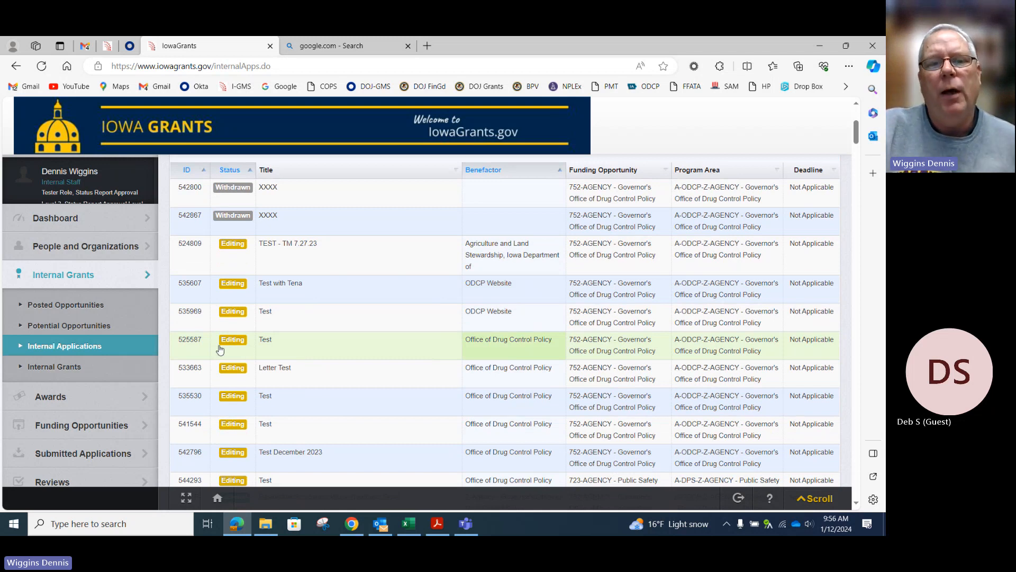
double_click(182, 342)
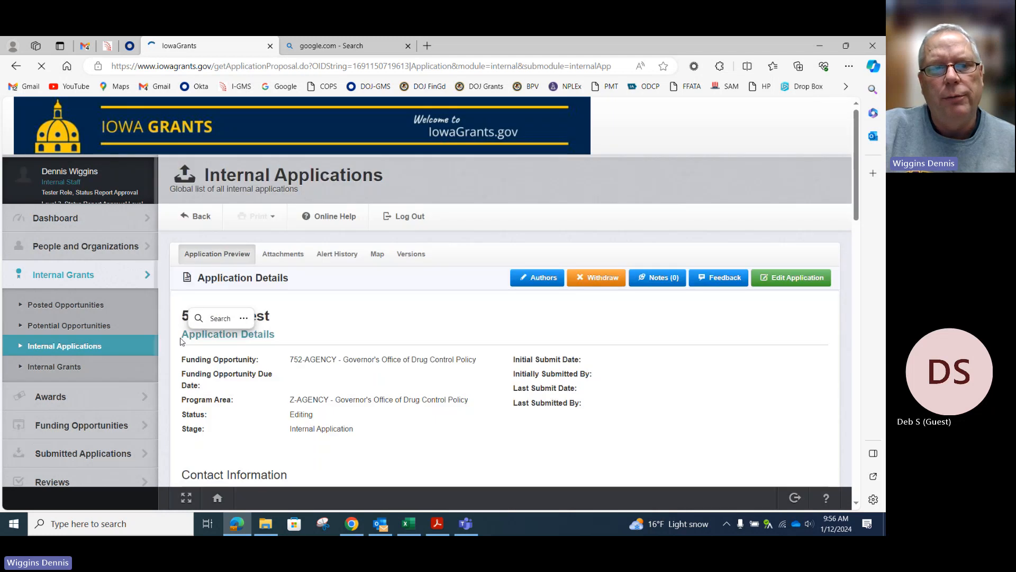
left_click(316, 298)
double_click(222, 319)
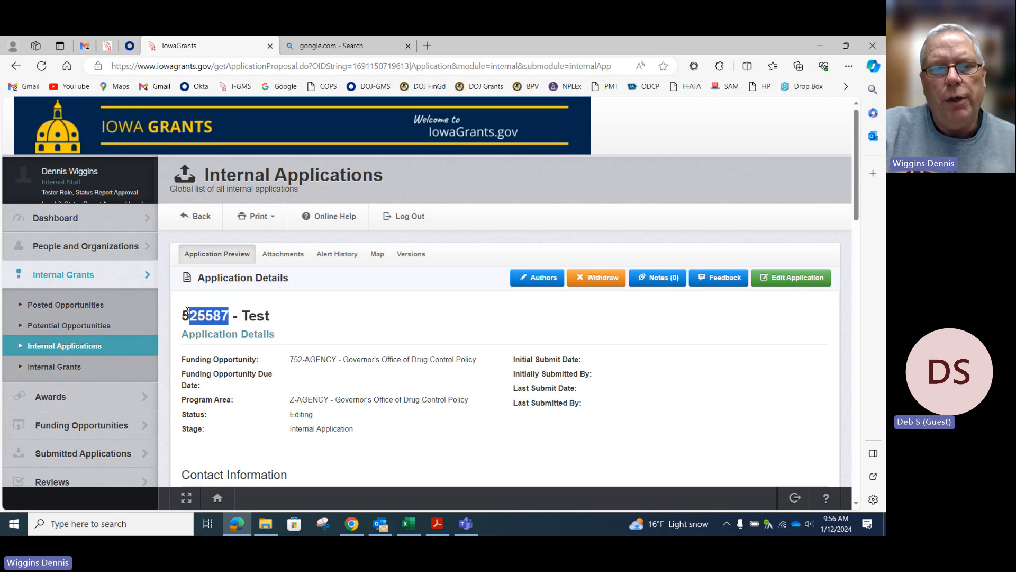